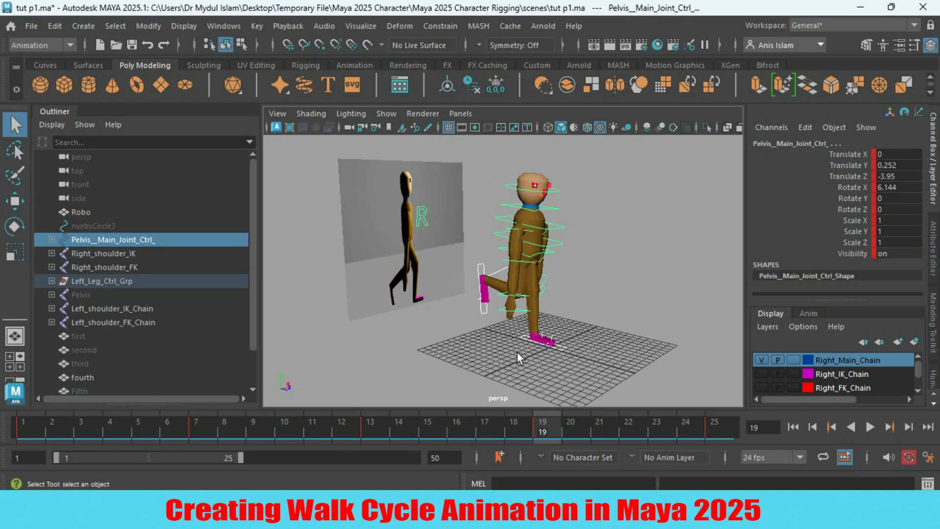
- At frame 4, pose the left leg control with Heel Lift 0, Translate Y 3.152 and Rotate X 76.807
left_click_drag(518, 350, 527, 348, "alt")
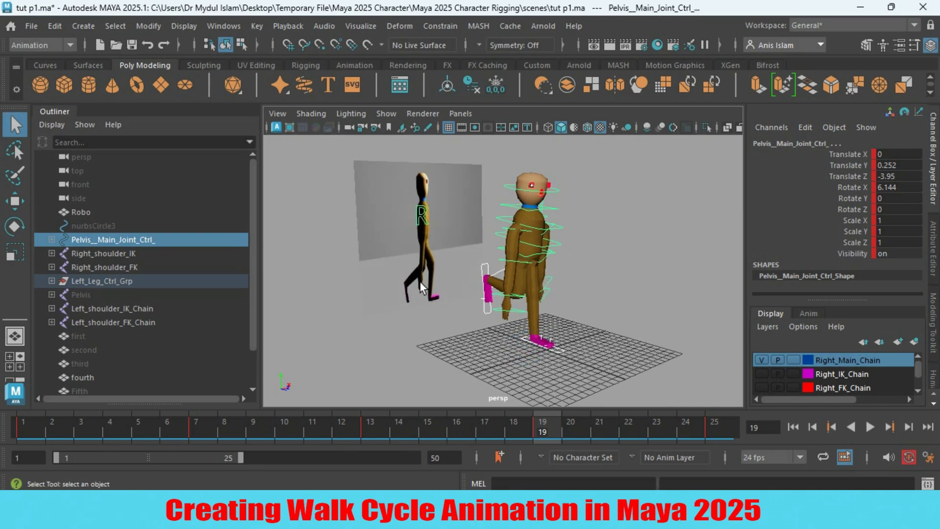
left_click_drag(431, 278, 445, 318, "alt")
middle_click_drag(446, 318, 443, 309, "alt")
right_click_drag(442, 310, 451, 333, "alt")
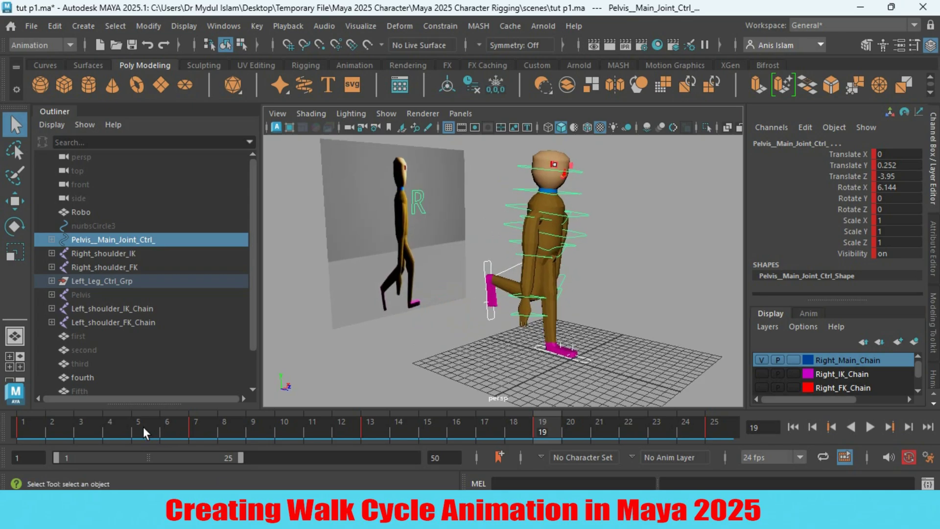
left_click(107, 428)
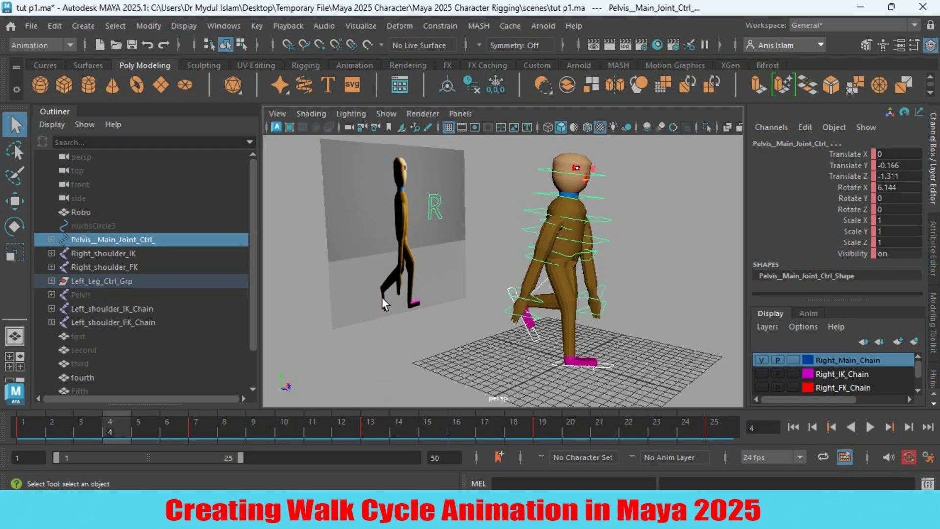
left_click_drag(396, 304, 369, 304, "alt")
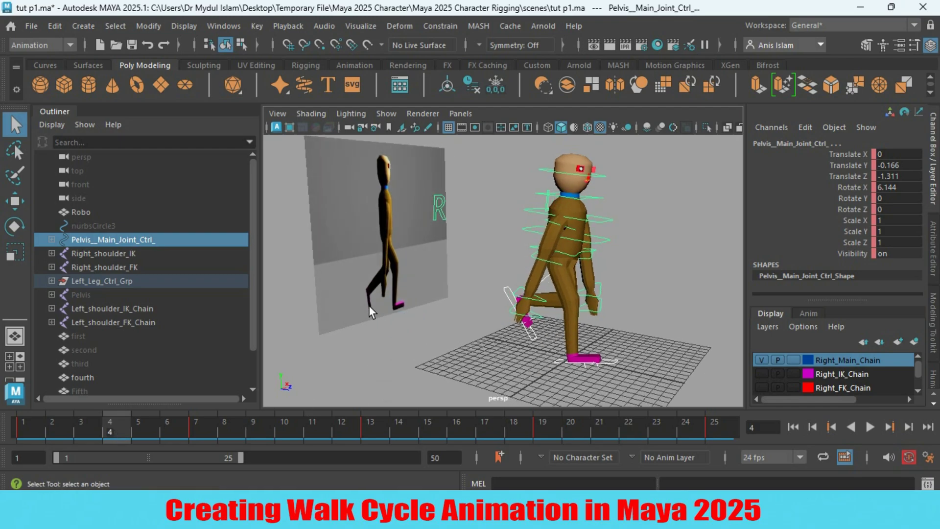
left_click_drag(463, 330, 507, 332, "alt")
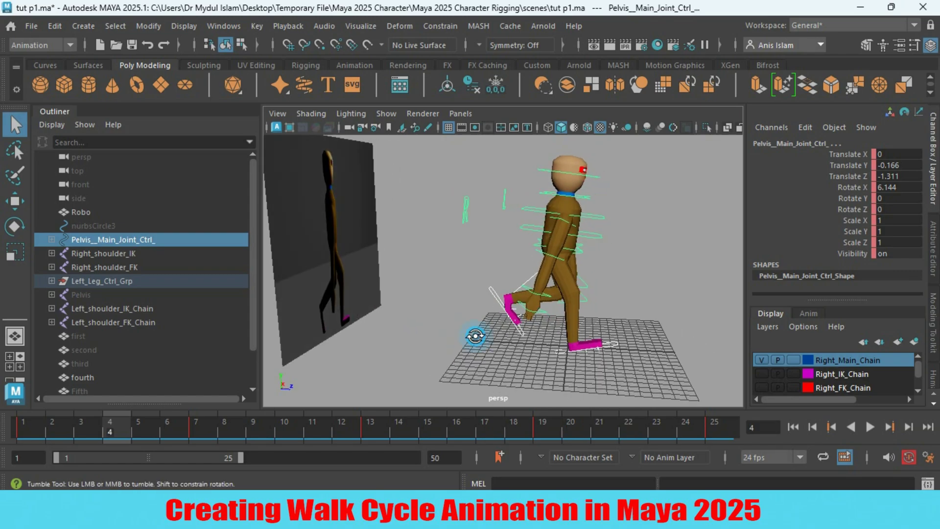
left_click_drag(472, 332, 467, 334, "alt")
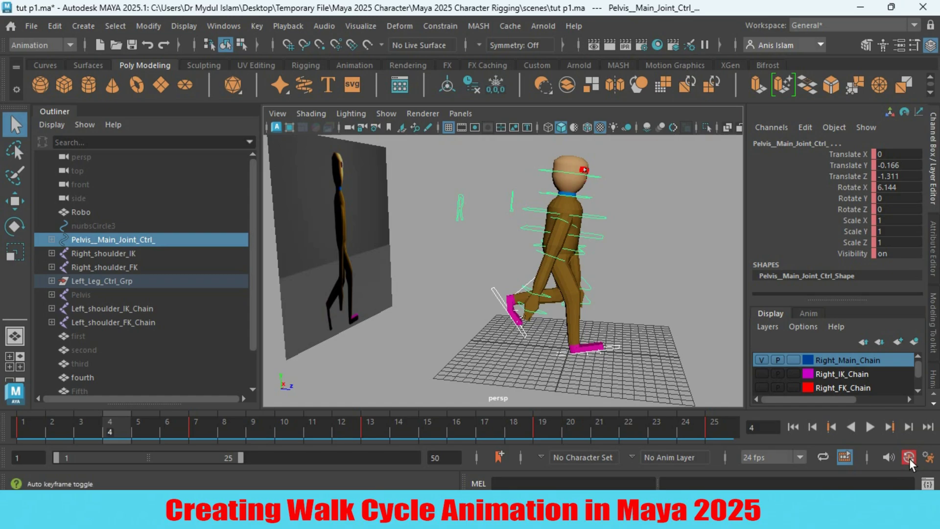
left_click(498, 300)
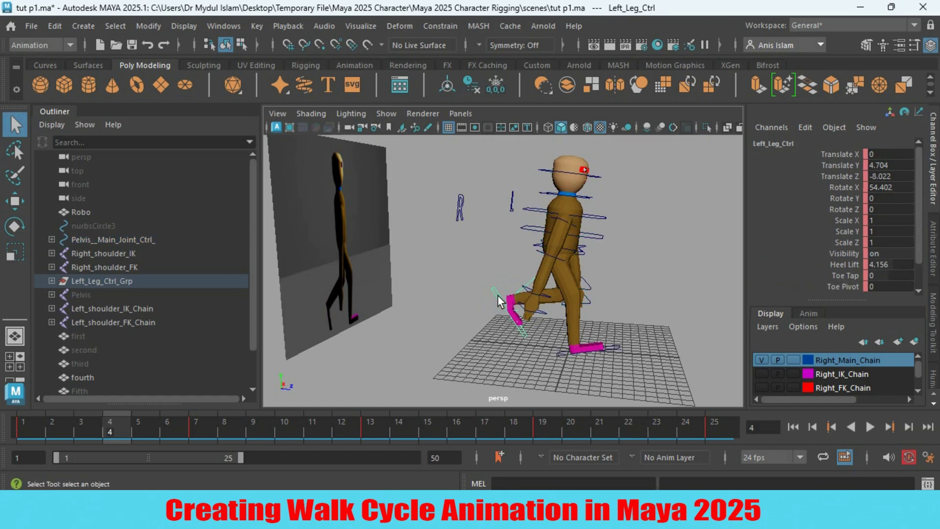
double_click(881, 264)
type("0")
key("Return")
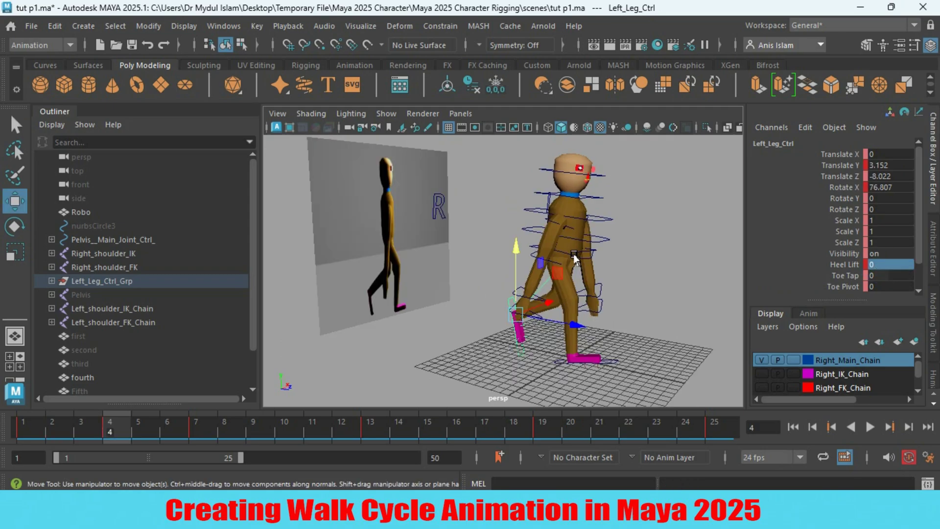
- Raise the pelvis main control to Translate Y 0.117 and rotate the right leg control to Rotate X -4.594 at frame 4
left_click(576, 259)
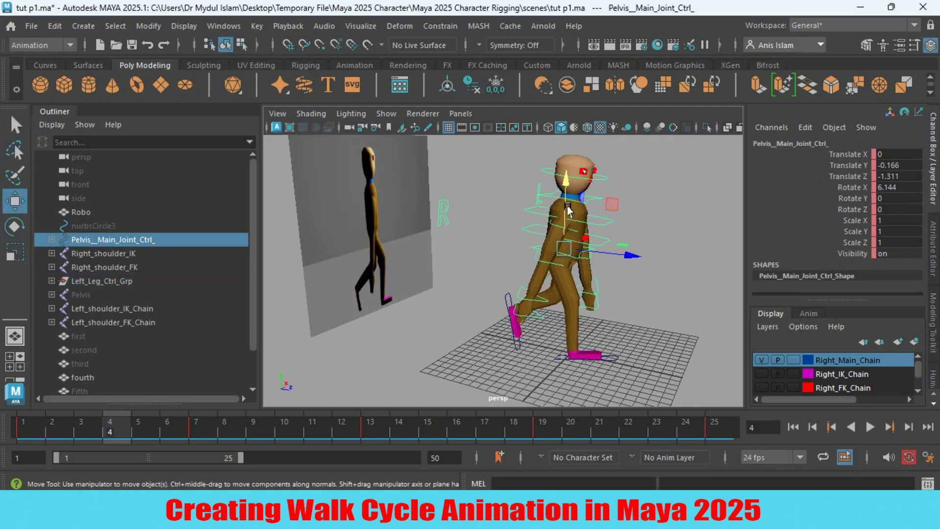
left_click_drag(563, 186, 561, 182)
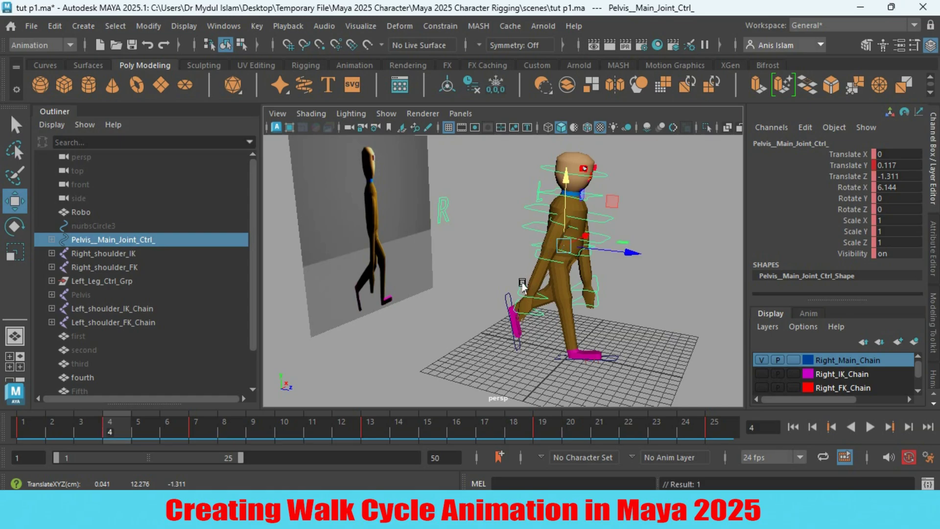
left_click_drag(450, 318, 489, 323, "alt")
left_click(617, 348)
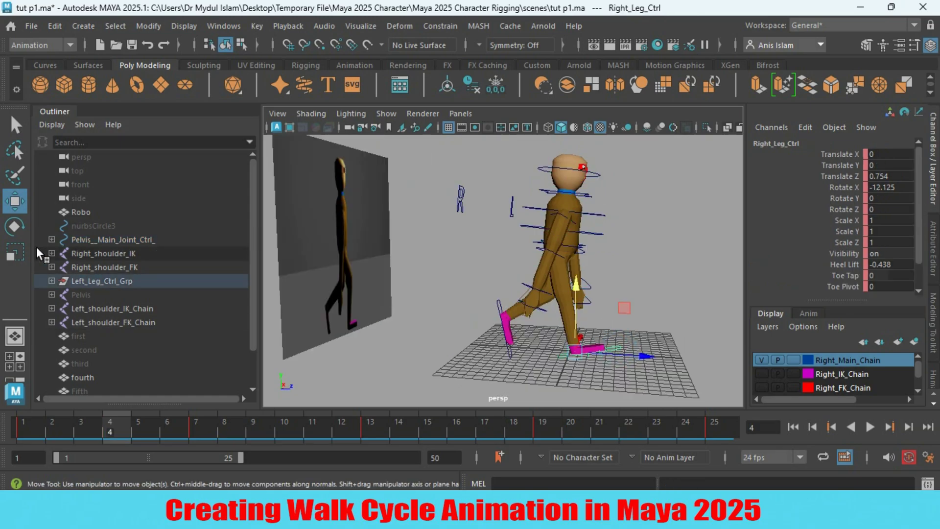
left_click(14, 226)
left_click_drag(588, 295, 593, 306)
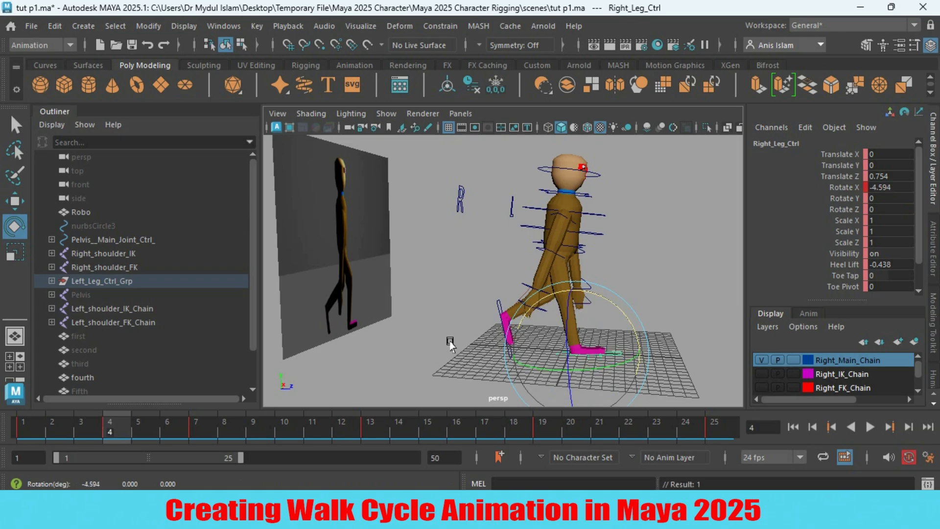
- Select all of the character's leg, hand, spine, head and pelvis controls together and set a key on them at frame 4
middle_click_drag(517, 337, 466, 338, "alt")
left_click_drag(466, 338, 439, 339, "alt")
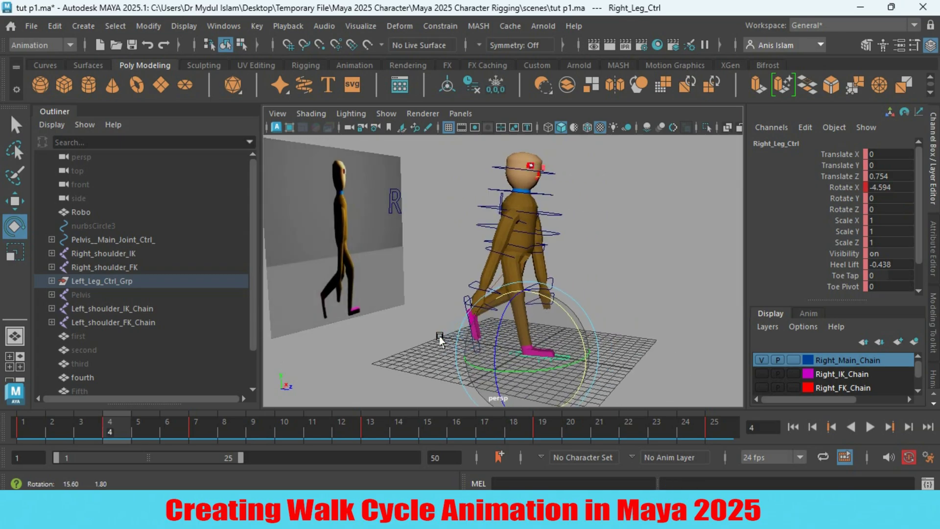
scroll(439, 339, "down", 3)
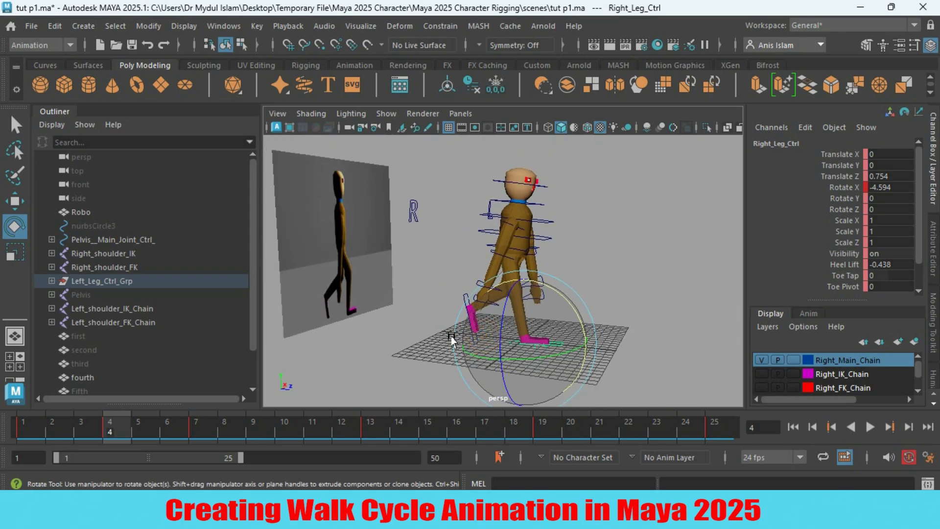
mouse_move(398, 338)
left_mouse_down("alt")
mouse_move(412, 342)
mouse_move(392, 325)
left_mouse_up("alt")
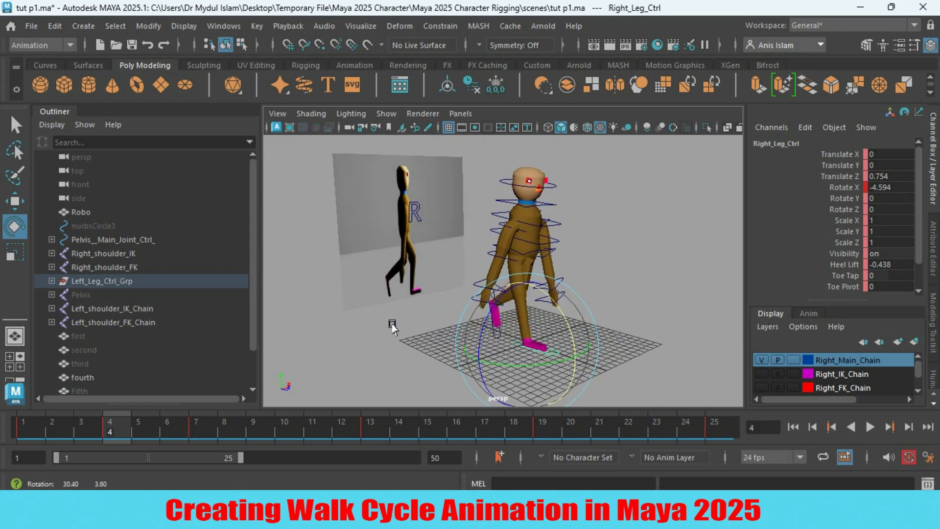
left_click(15, 125)
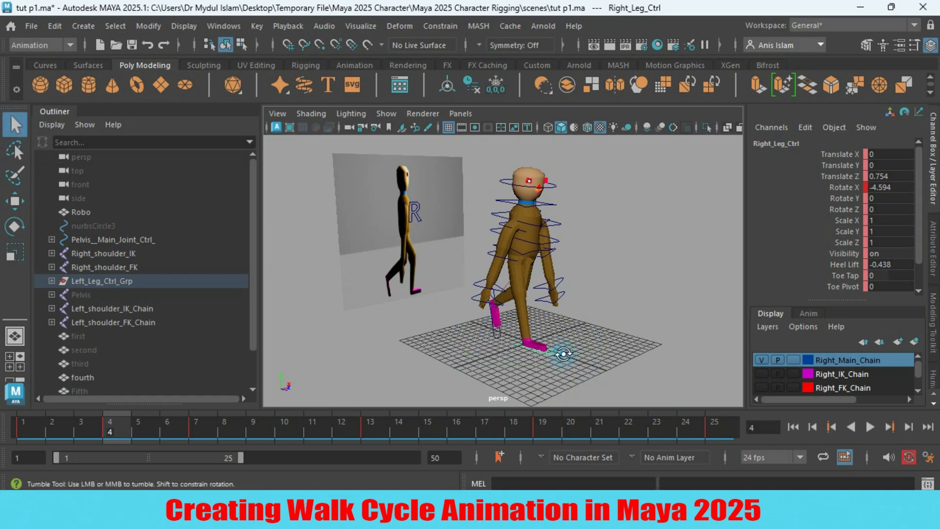
left_click_drag(561, 353, 562, 351, "alt")
left_click(494, 336)
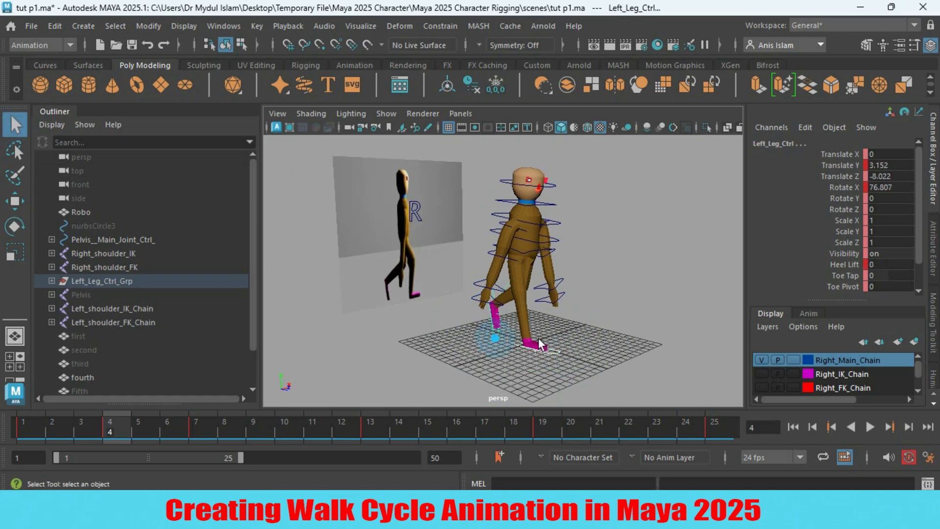
left_click(559, 280)
left_click(485, 290)
left_click(556, 221)
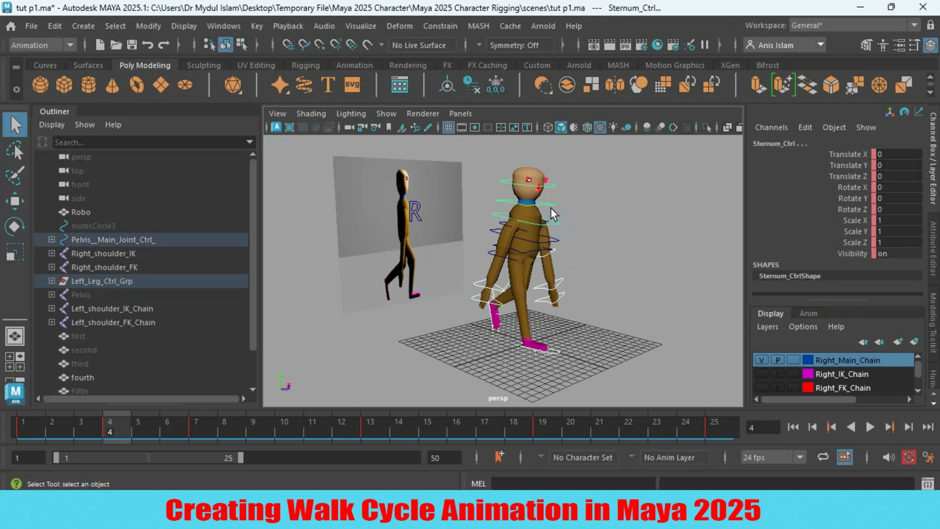
left_click_drag(556, 222, 560, 203, "alt")
left_click(560, 202)
left_click(477, 289)
left_click(477, 289)
left_click(545, 238)
left_click_drag(545, 239, 608, 251, "alt")
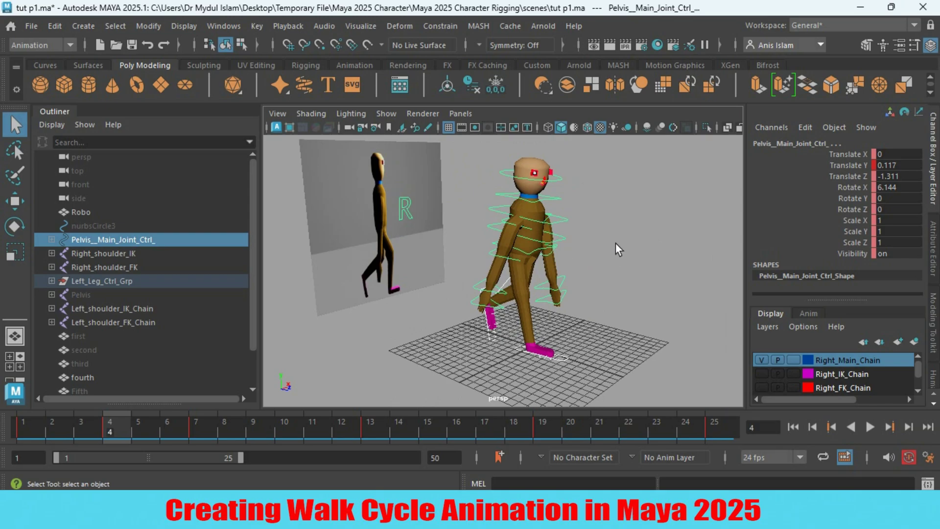
key("s")
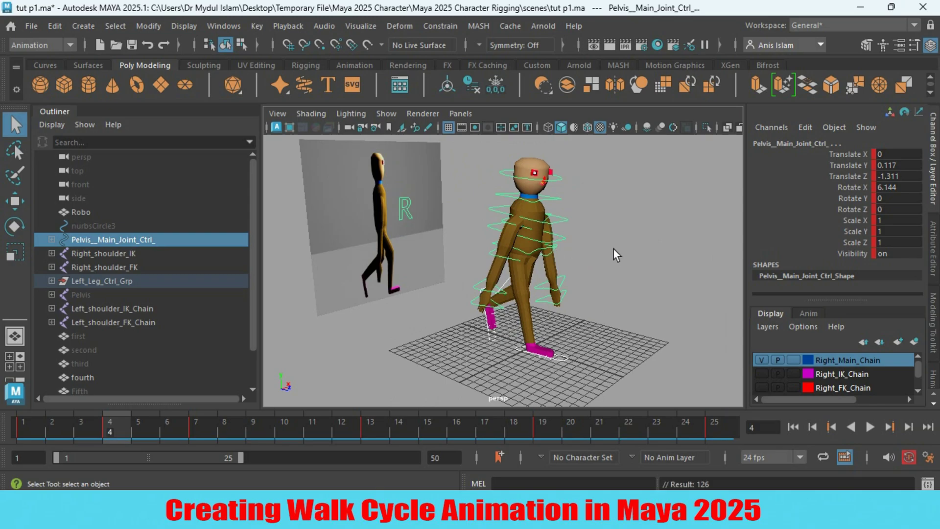
- Compare the poses at frames 16 and 4, and copy the left leg control's key from frame 4
mouse_move(596, 254)
left_mouse_down("alt")
mouse_move(612, 254)
mouse_move(598, 252)
left_mouse_up("alt")
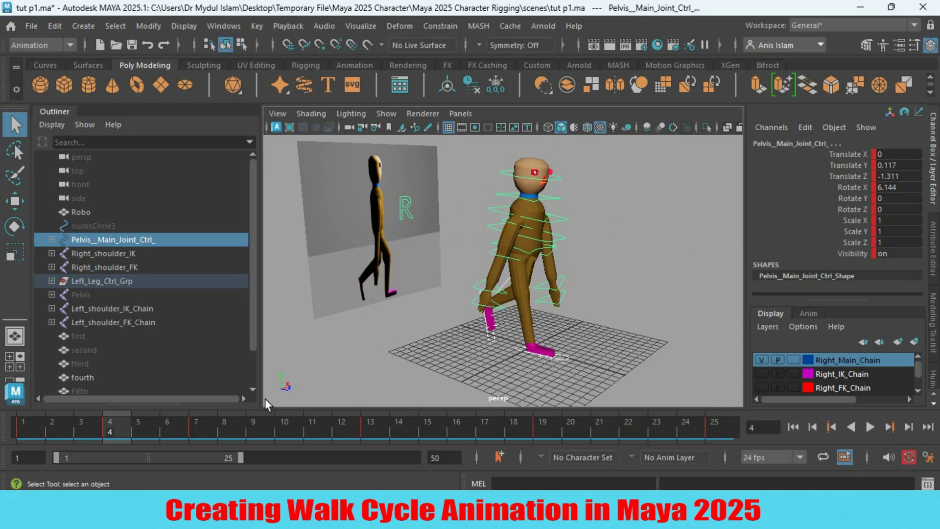
left_click_drag(110, 428, 458, 416)
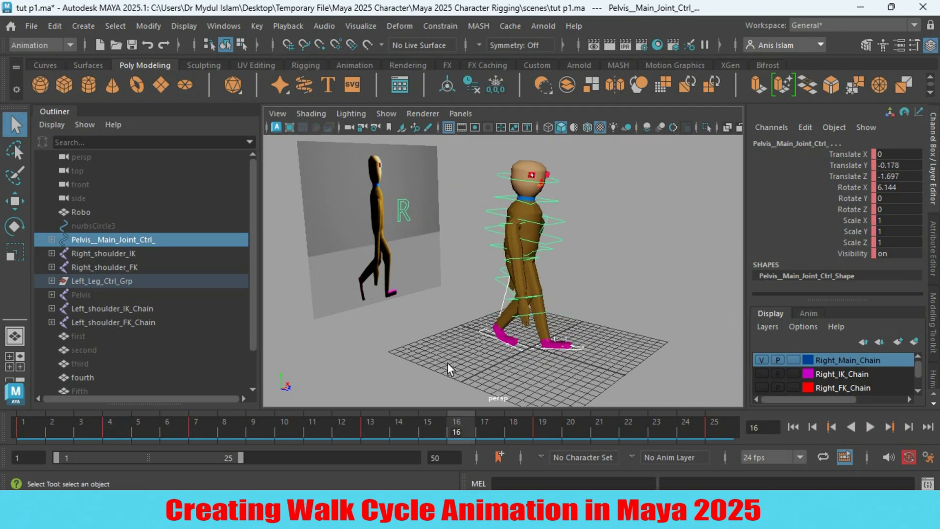
left_click_drag(447, 363, 461, 363, "alt")
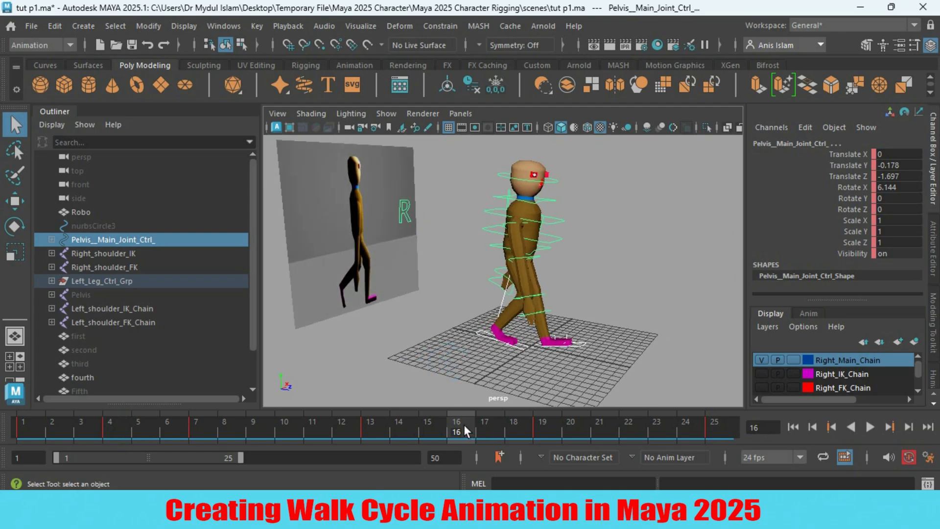
left_click_drag(463, 425, 115, 451)
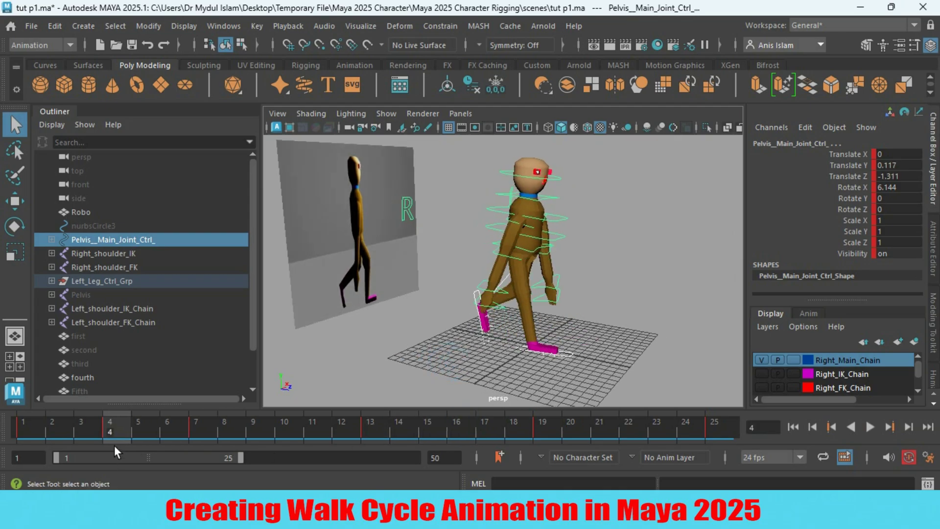
left_click_drag(457, 348, 465, 313, "alt")
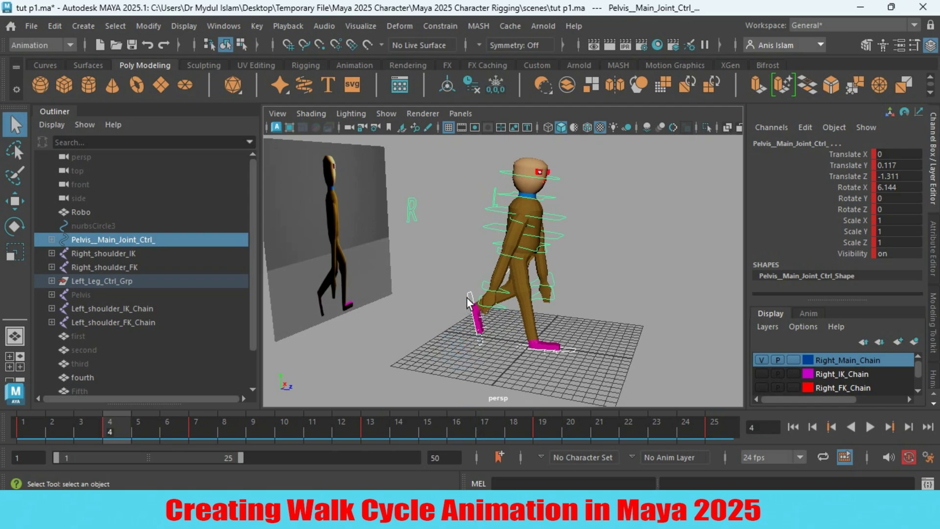
left_click(469, 299)
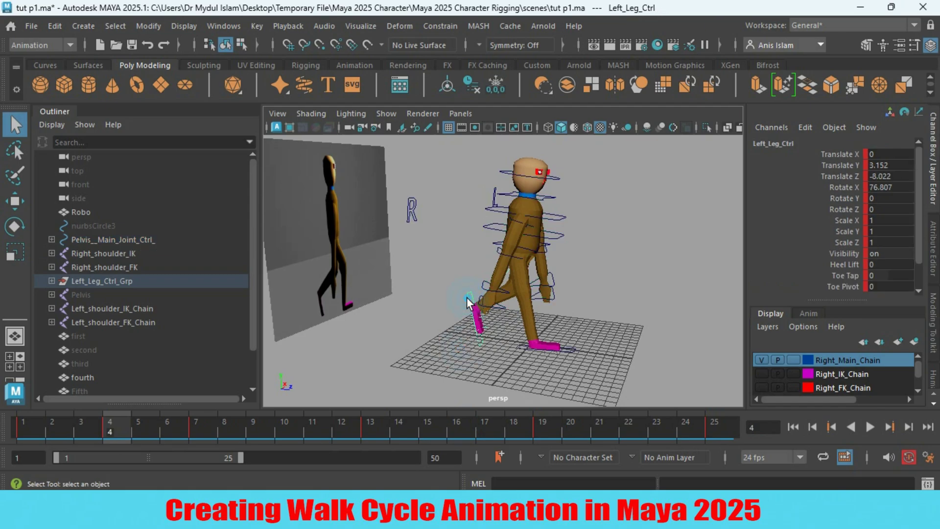
right_click(107, 427)
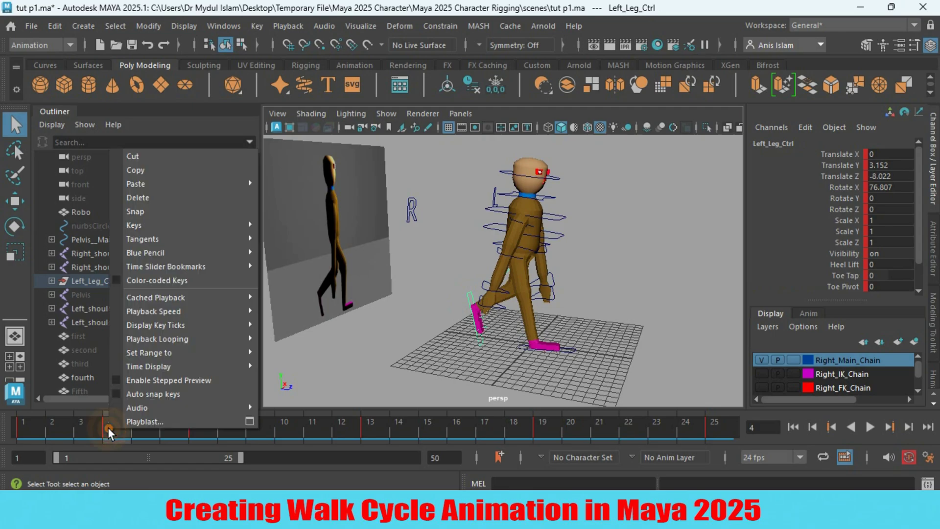
left_click(145, 172)
- Paste the copied left leg key onto the right leg control at frame 16
left_click_drag(104, 433, 460, 430)
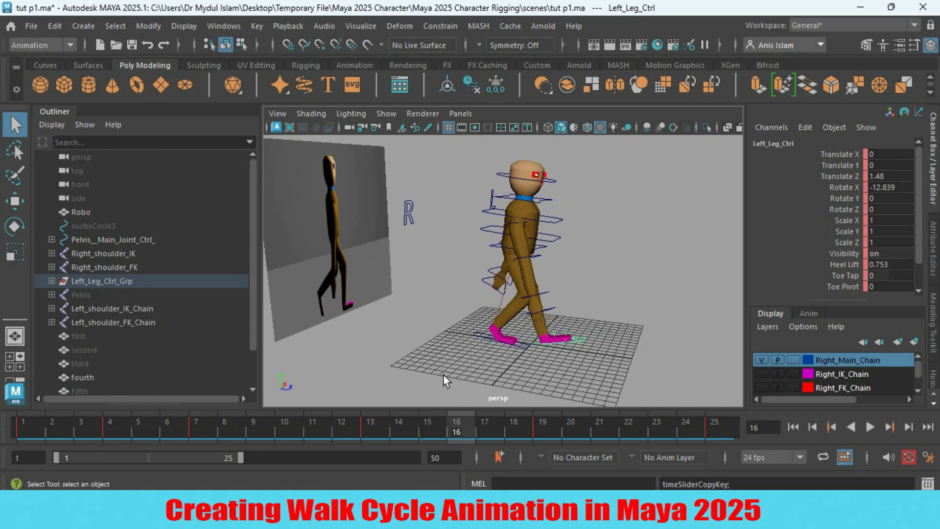
left_click_drag(442, 368, 477, 364, "alt")
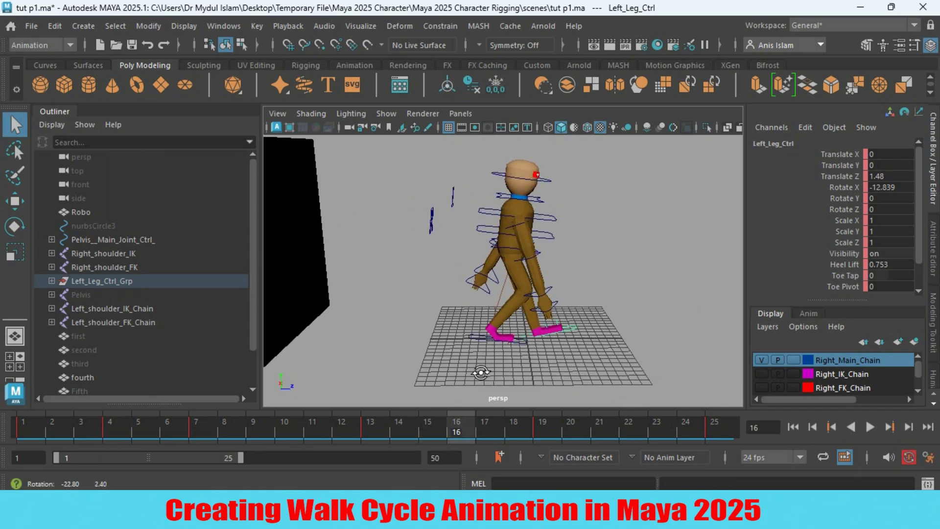
left_click(470, 336)
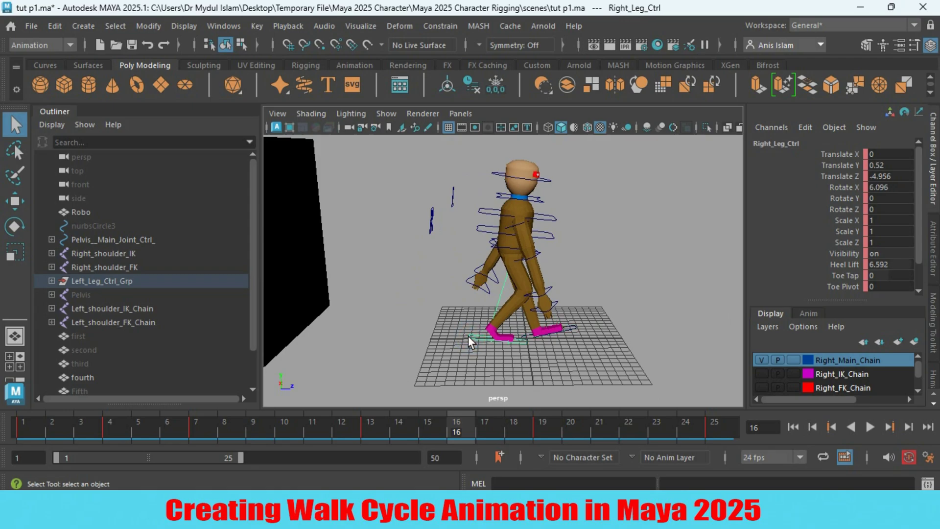
right_click(454, 427)
mouse_move(501, 181)
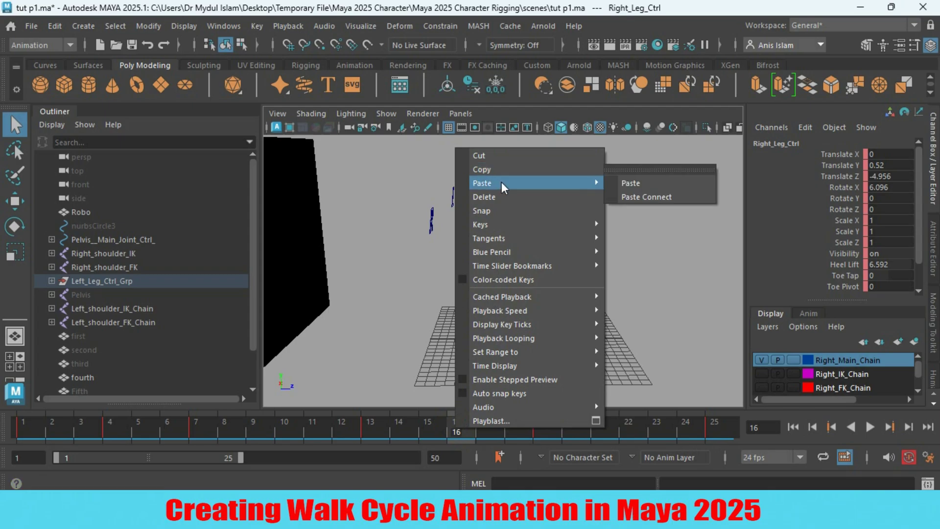
left_click(621, 181)
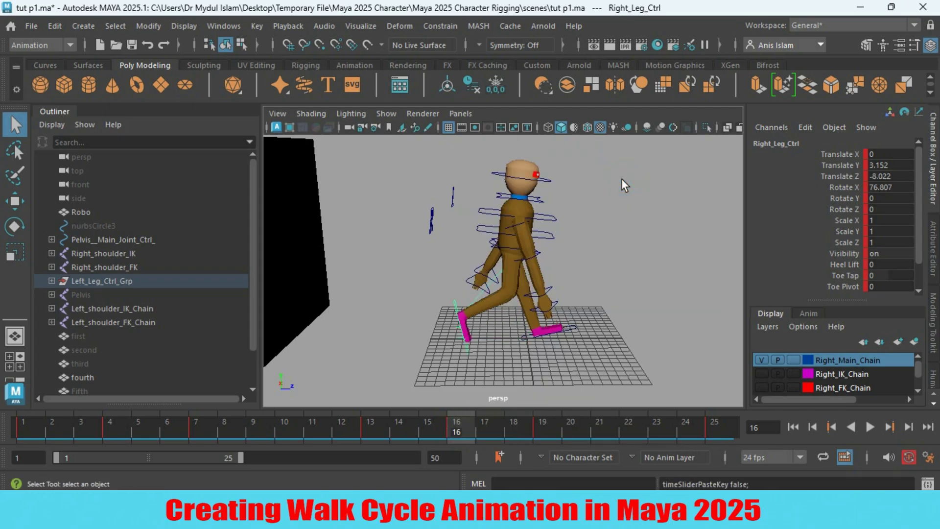
- Copy the right leg control's key at frame 4
left_click(114, 427)
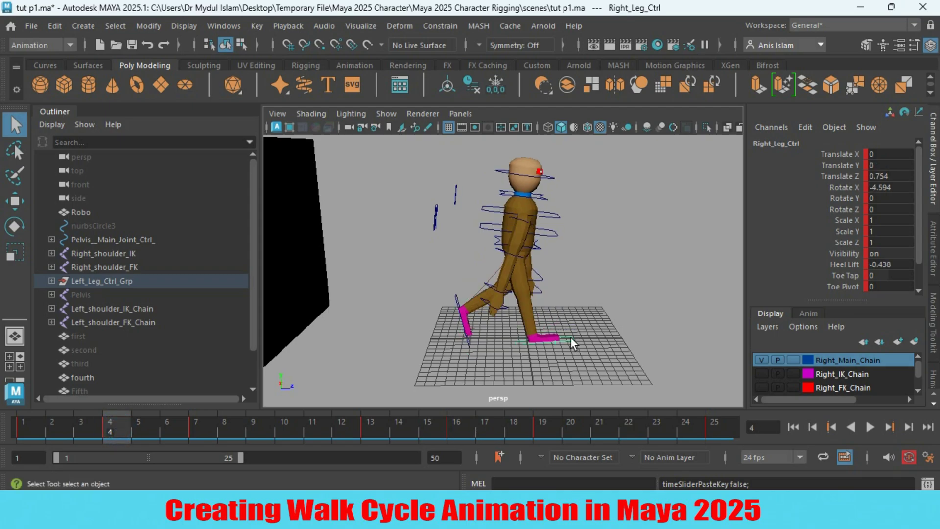
left_click_drag(570, 337, 387, 355, "alt")
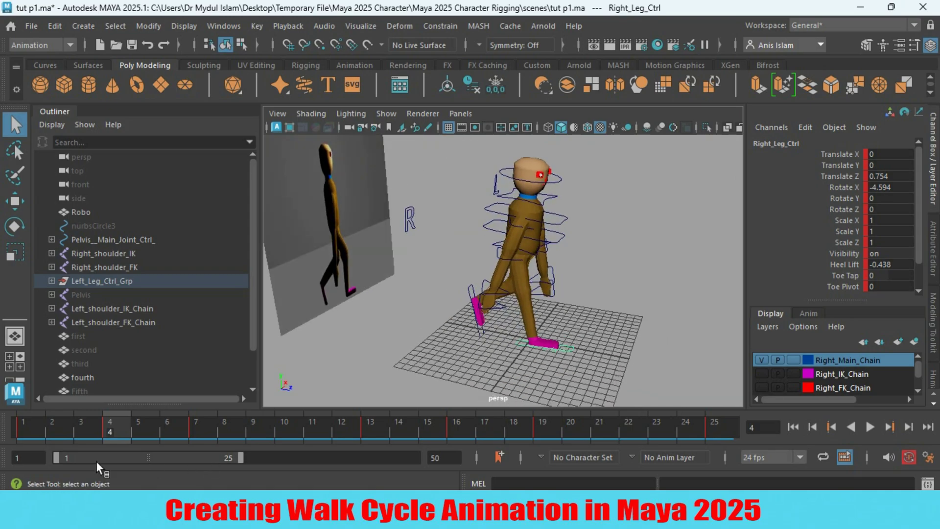
right_click(111, 425)
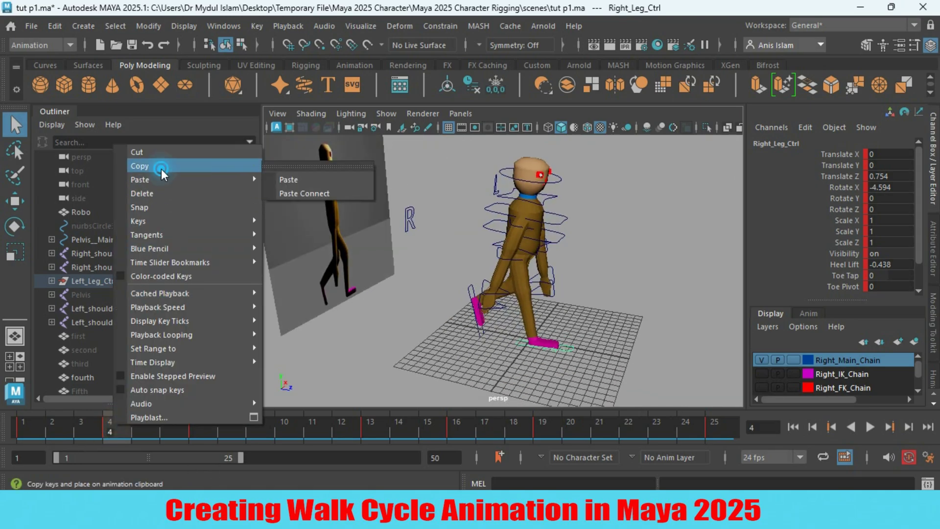
left_click(160, 169)
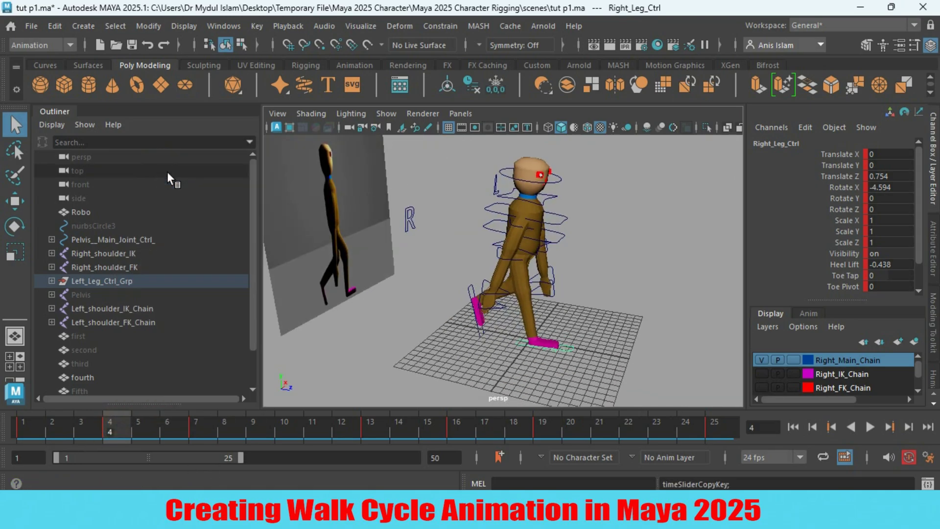
- Paste the copied right leg key onto the left leg control at frame 16
left_click(451, 430)
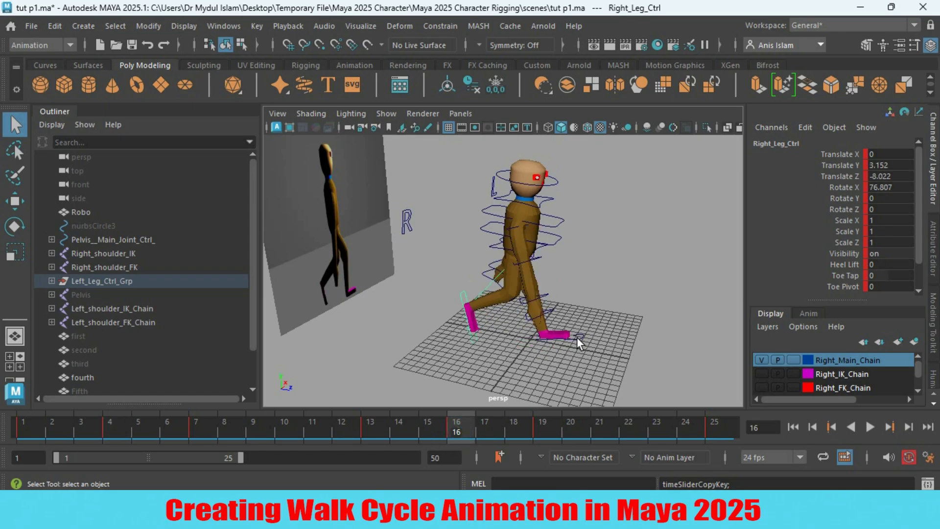
left_click(577, 337)
mouse_move(580, 347)
left_mouse_down("alt")
mouse_move(518, 348)
mouse_move(573, 348)
left_mouse_up("alt")
right_click(456, 432)
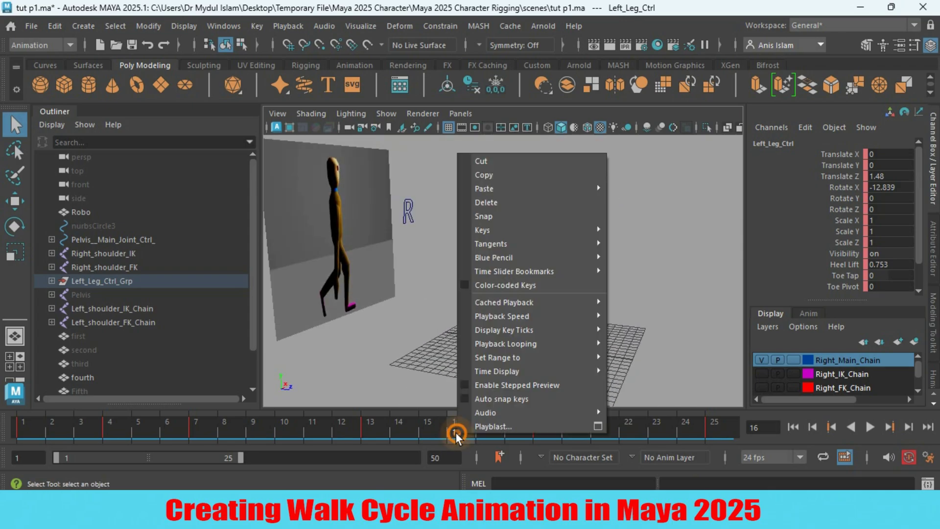
mouse_move(504, 187)
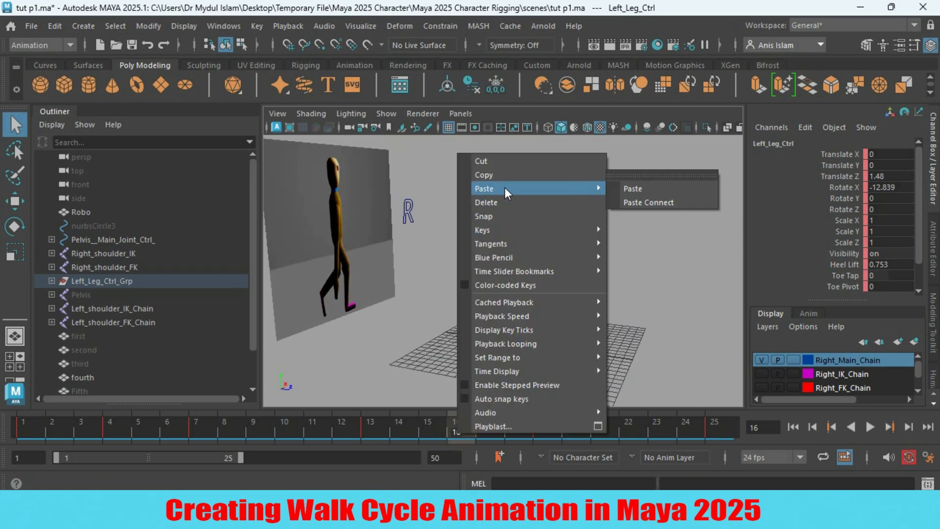
left_click(629, 189)
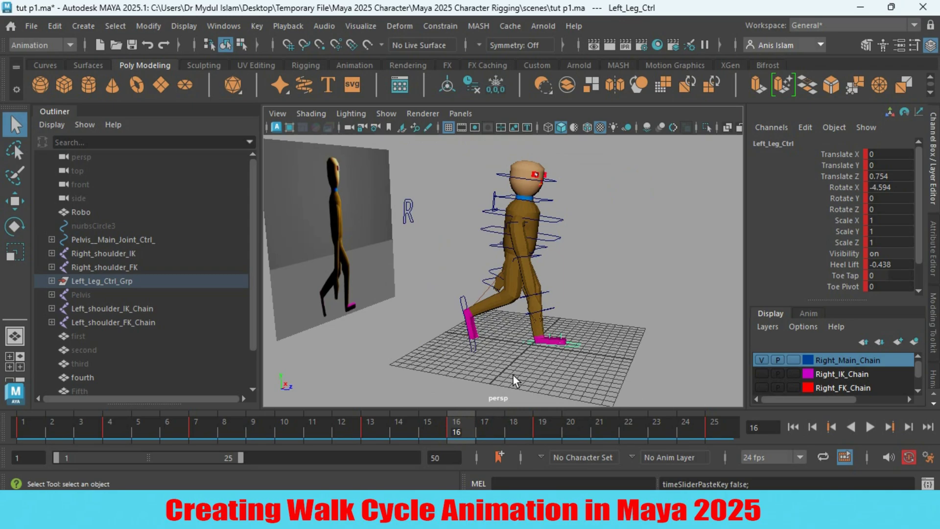
- Play back the walk cycle from frame 1 to check the motion, and stop the playback
left_click_drag(454, 435, 16, 444)
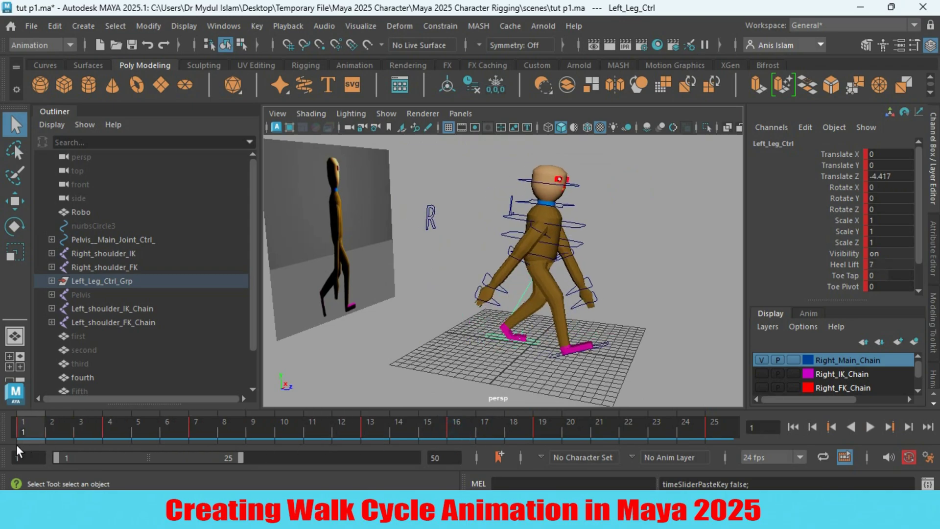
left_click(869, 426)
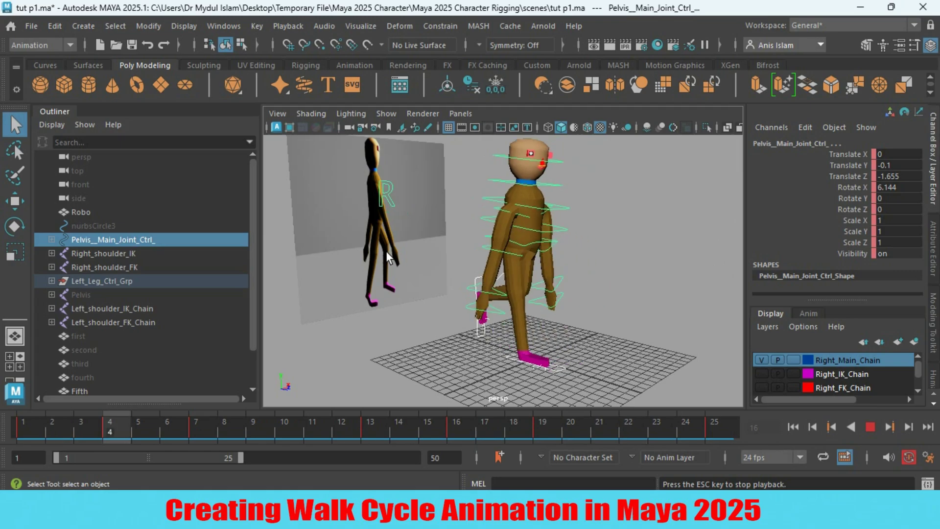
left_click(874, 425)
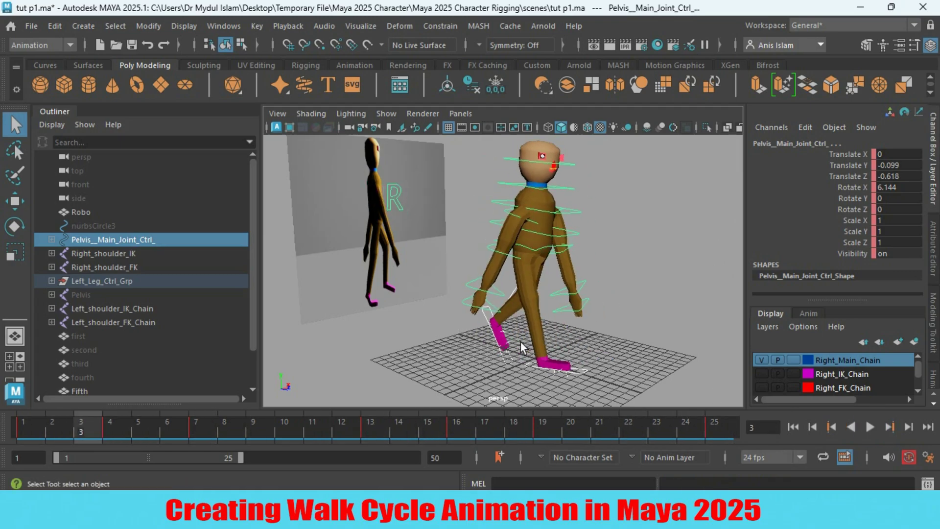
- At frame 10, lower the left leg control to Translate Y 0.169 and pull it back to Translate Z 2.159
left_click_drag(521, 345, 506, 338, "alt")
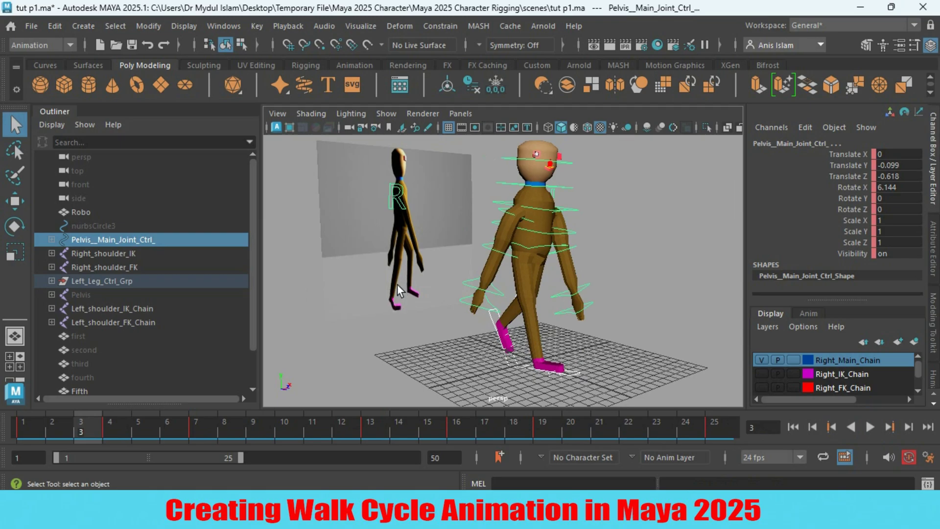
mouse_move(402, 289)
left_mouse_down("alt")
mouse_move(416, 313)
mouse_move(385, 286)
left_mouse_up("alt")
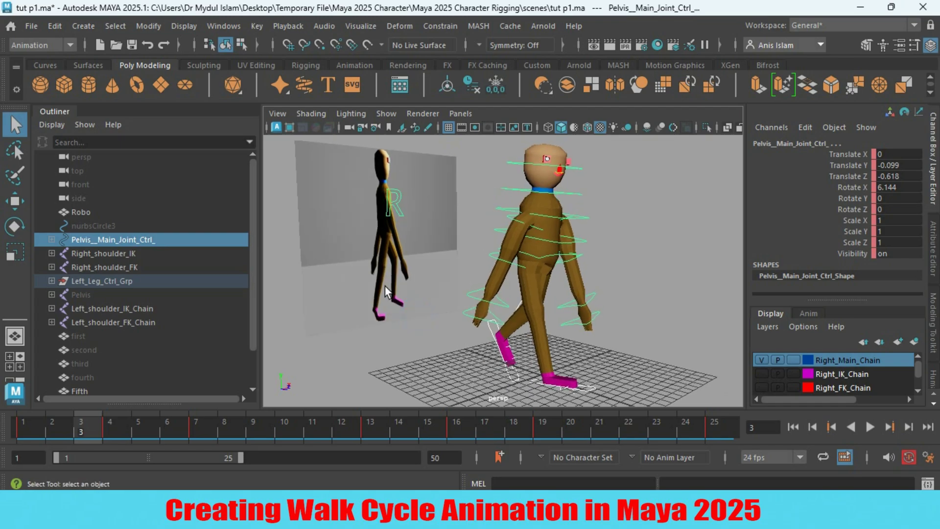
left_click_drag(439, 318, 431, 294, "alt")
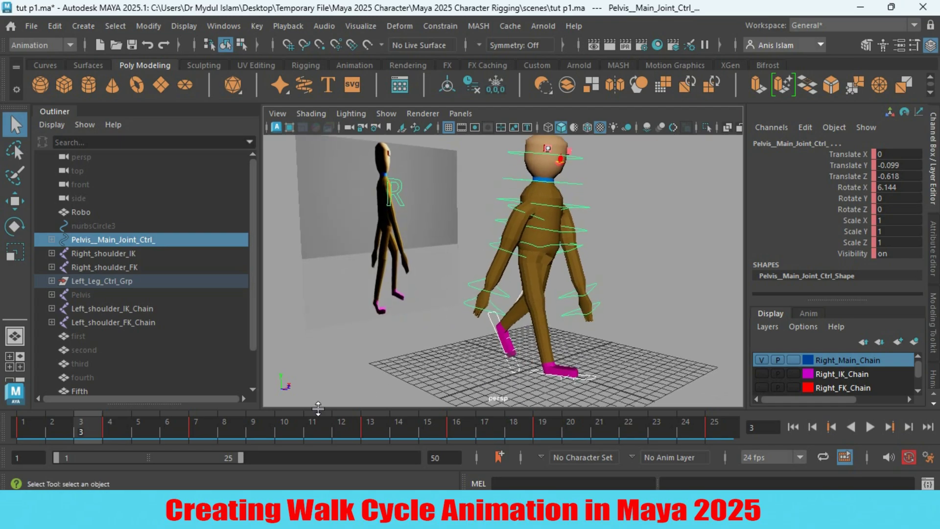
left_click(286, 424)
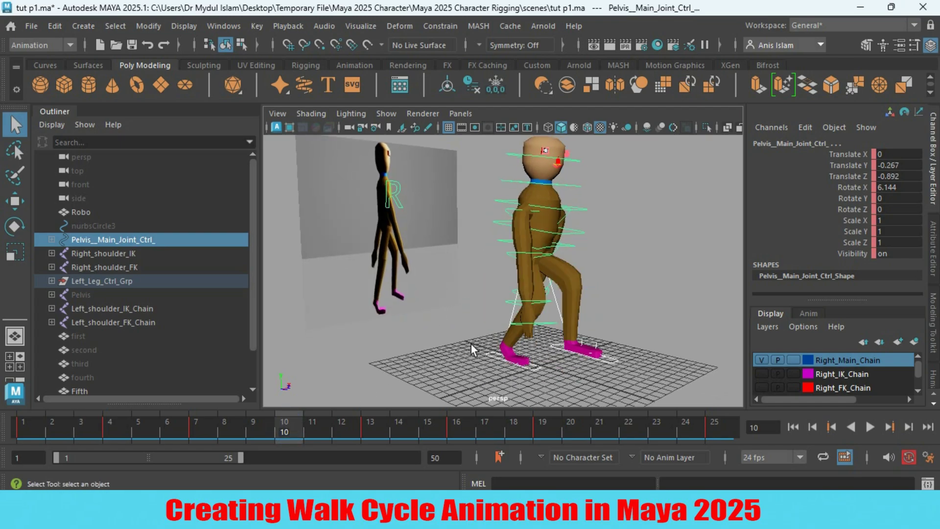
mouse_move(477, 339)
left_mouse_down("alt")
mouse_move(482, 331)
mouse_move(500, 340)
mouse_move(489, 342)
left_mouse_up("alt")
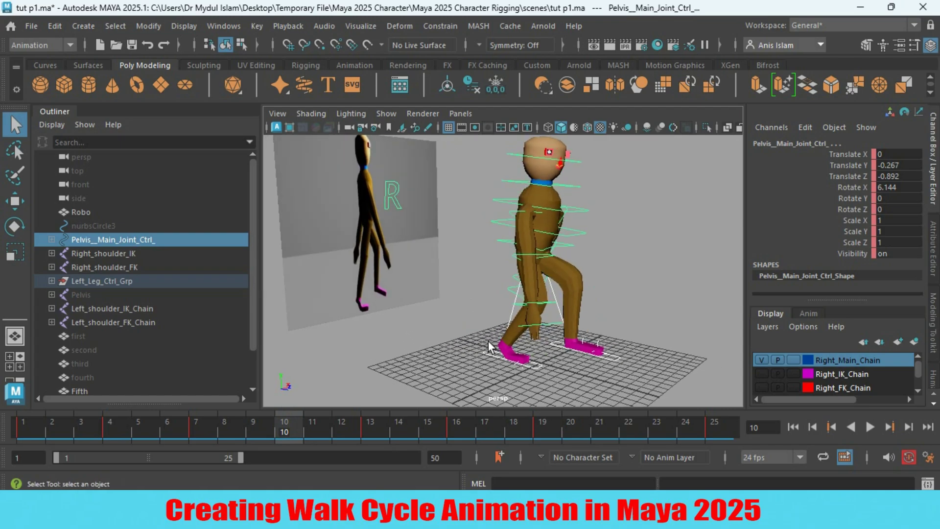
left_click(612, 357)
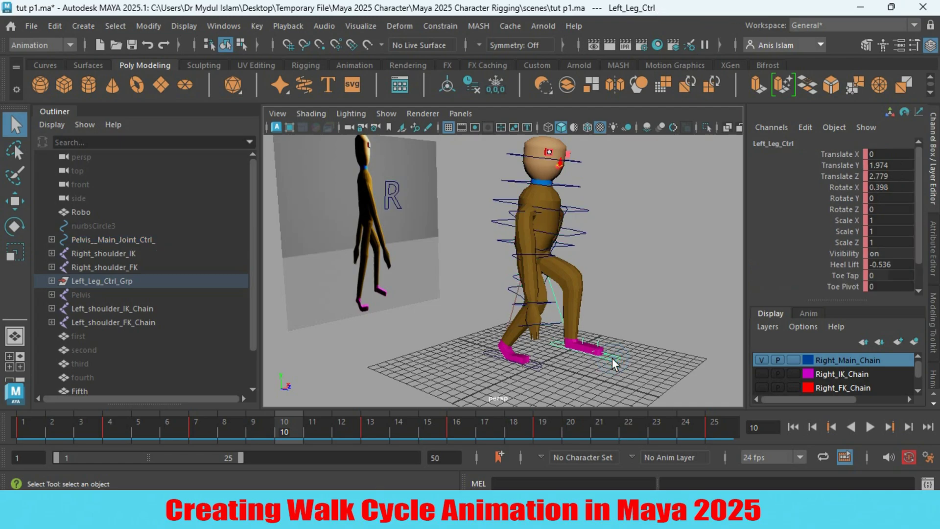
left_click_drag(611, 357, 549, 368, "alt")
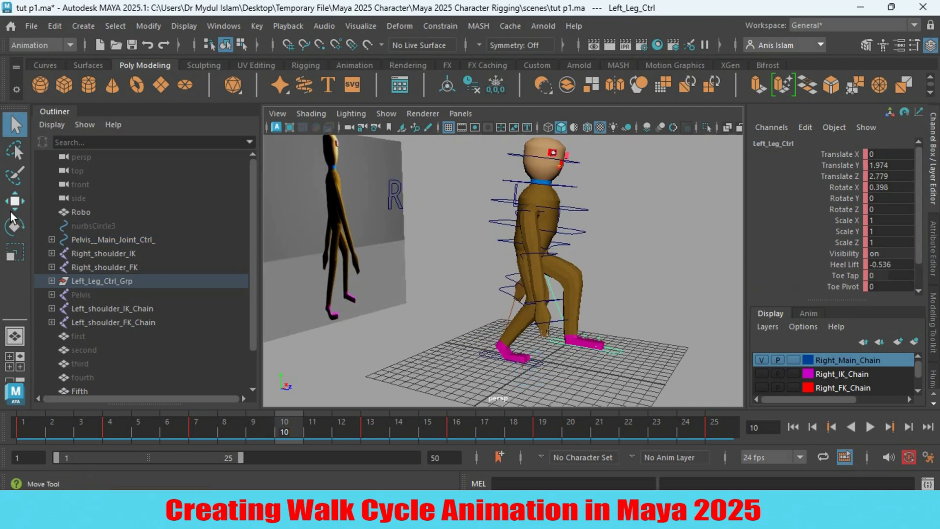
left_click(15, 201)
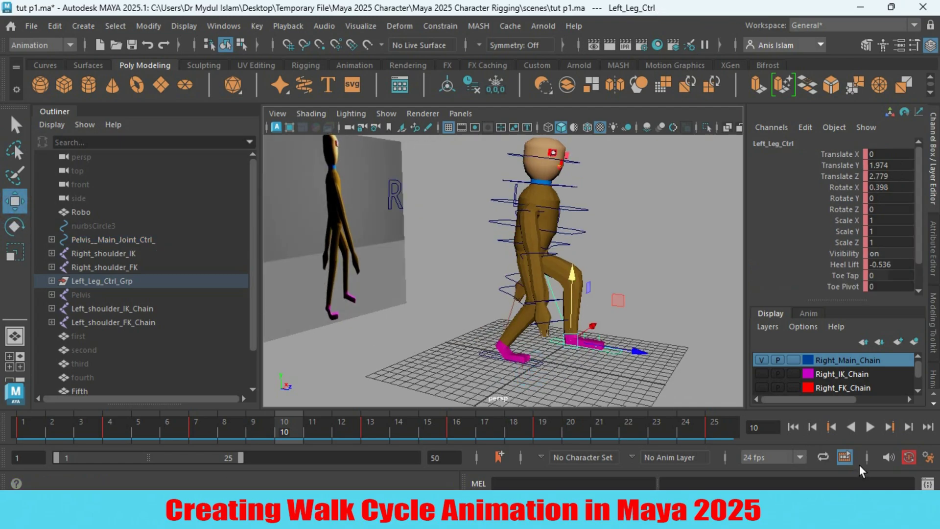
mouse_move(605, 354)
left_mouse_down("alt")
mouse_move(620, 351)
mouse_move(604, 346)
left_mouse_up("alt")
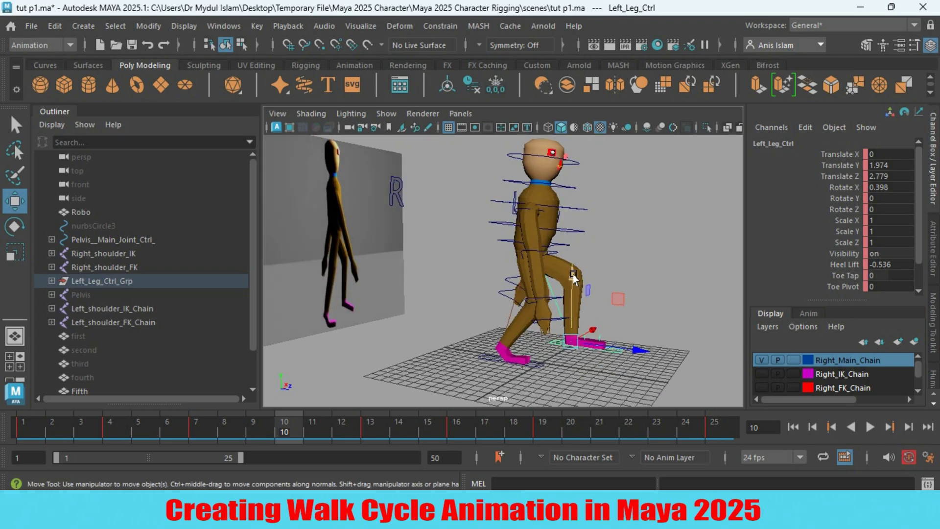
left_click_drag(572, 272, 575, 293)
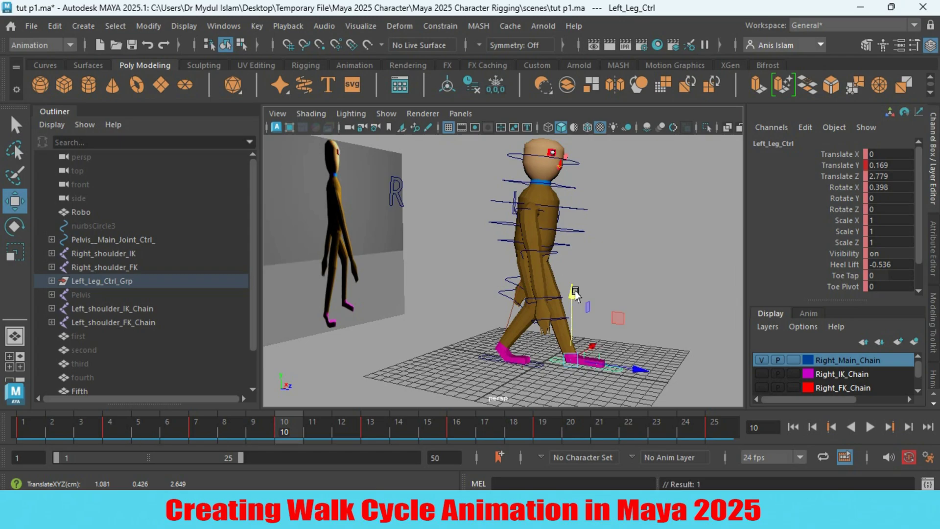
left_click_drag(472, 344, 458, 341, "alt")
left_click_drag(636, 368, 632, 369)
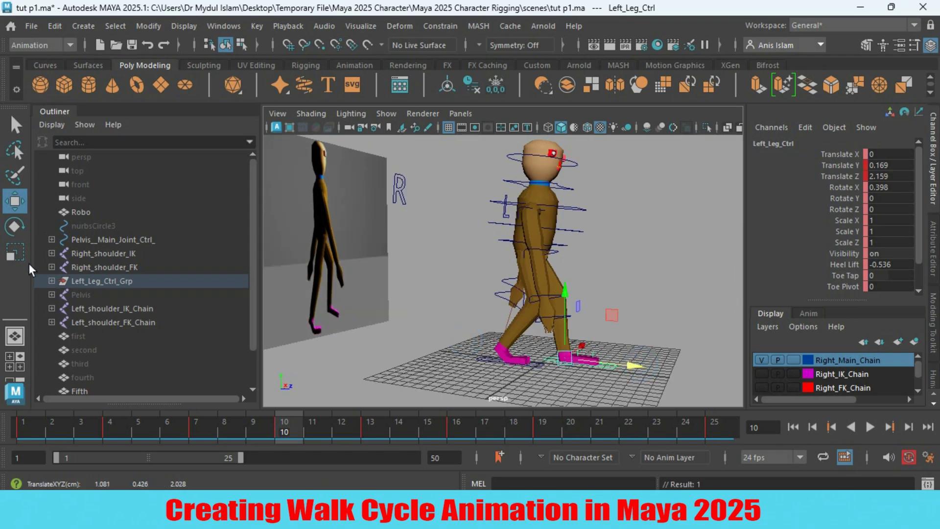
- Tilt the left foot down to Rotate X 16.27 and raise the left leg control to Translate Y 0.746 at frame 10
left_click(14, 230)
left_click_drag(599, 317, 606, 335)
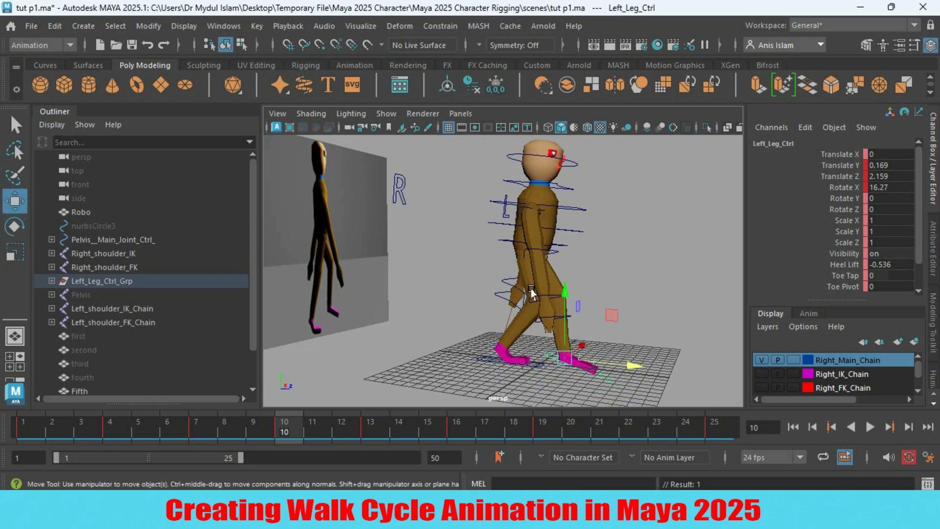
left_click_drag(561, 296, 562, 292)
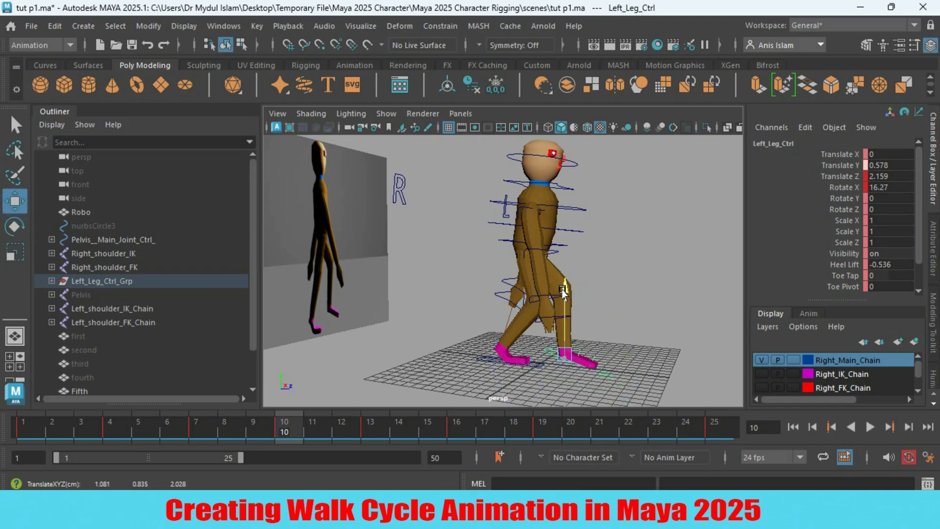
left_click_drag(534, 356, 538, 360, "alt")
scroll(538, 361, "up", 4)
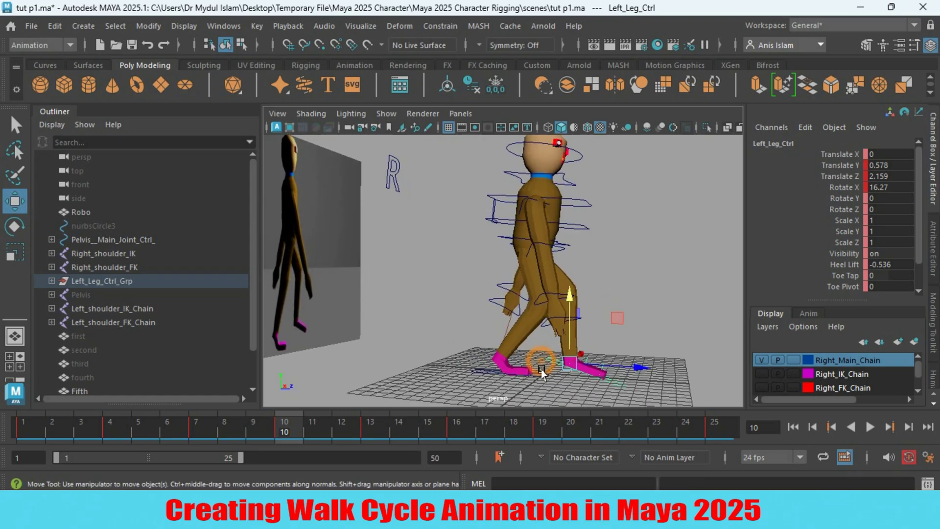
scroll(522, 348, "up", 2)
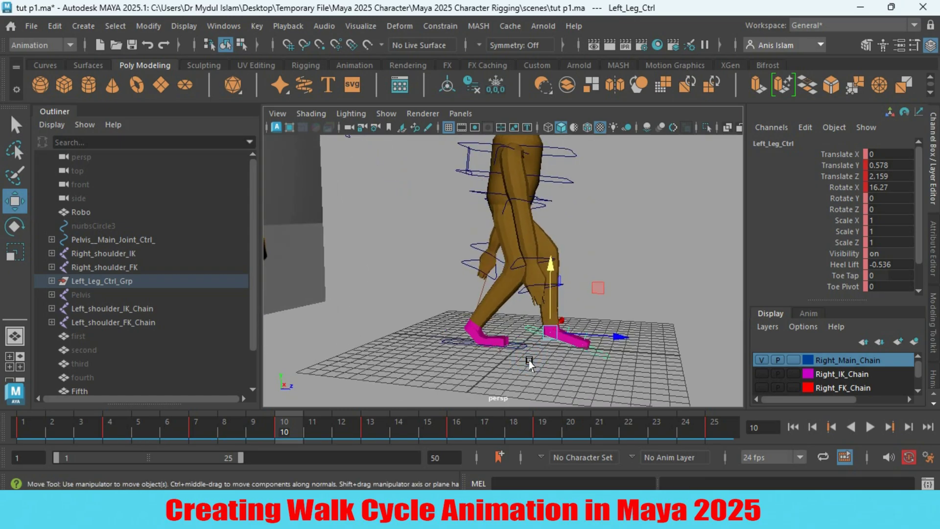
left_click_drag(546, 272, 546, 269)
- Switch to the multi-view layout, rotate the left leg control to Rotate X 27.921 and raise it to Translate Y 1.226 at frame 10
key("space")
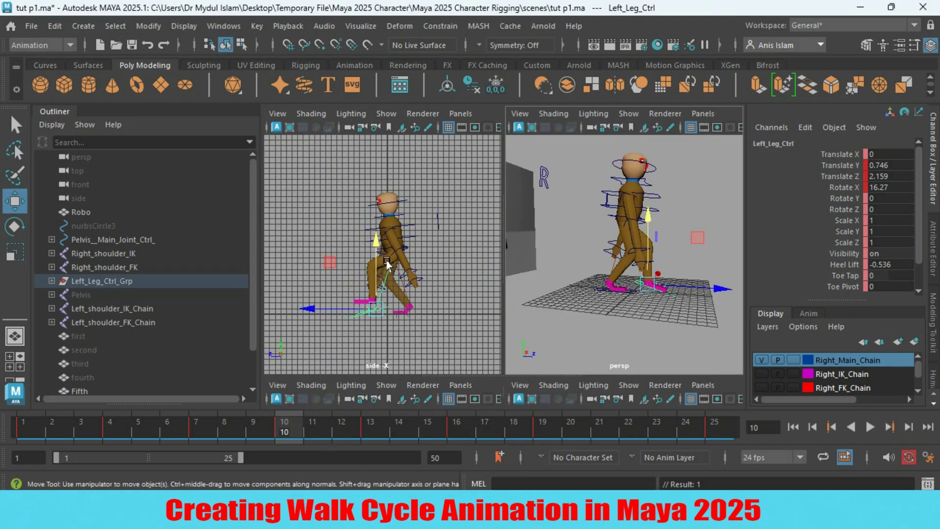
mouse_move(686, 321)
left_mouse_down("alt")
mouse_move(636, 306)
mouse_move(683, 319)
left_mouse_up("alt")
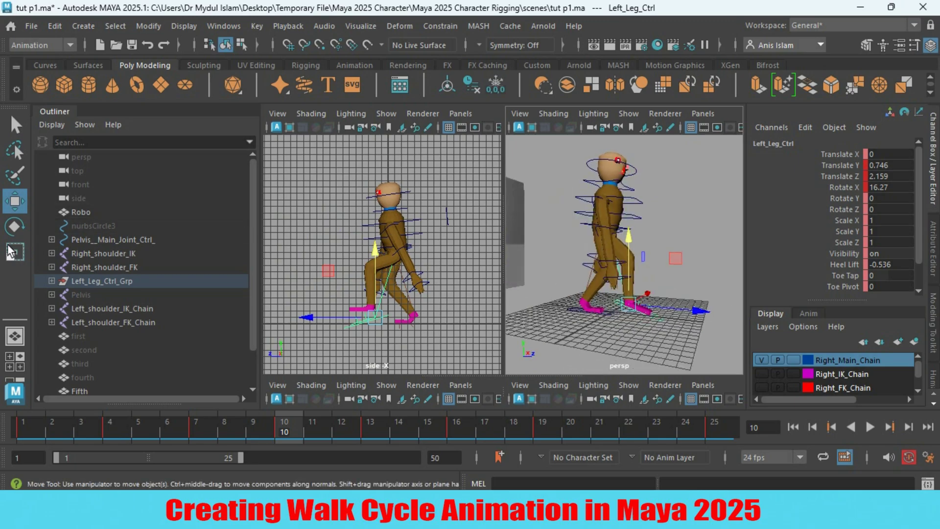
left_click(14, 225)
mouse_move(658, 259)
left_mouse_down()
mouse_move(663, 251)
mouse_move(670, 268)
left_mouse_up()
key("s")
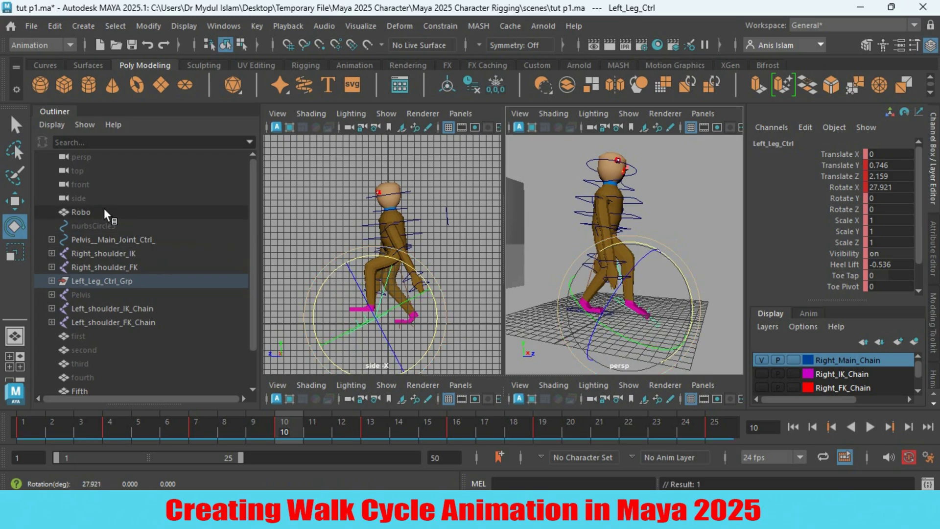
left_click(15, 201)
left_click_drag(624, 243, 623, 237)
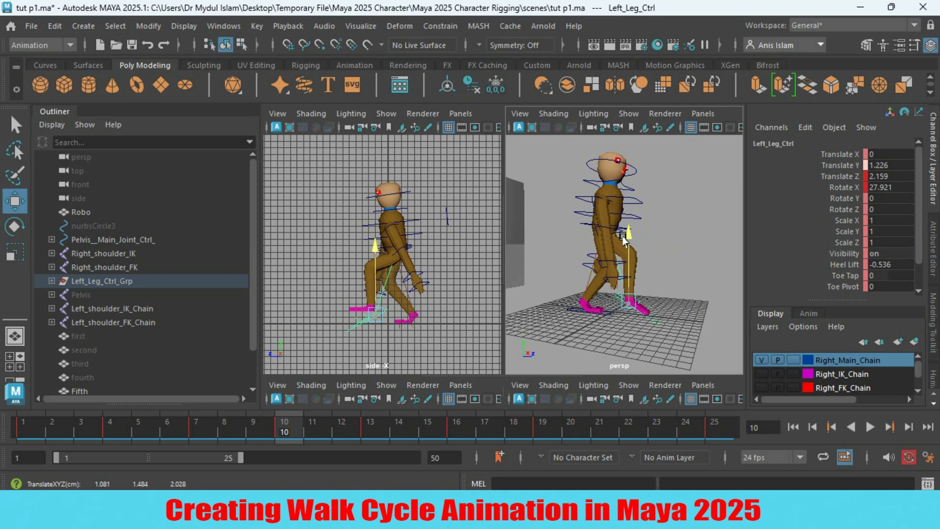
- Raise the pelvis main control to Translate Y 0.809 at frame 10
scroll(602, 323, "up", 3)
left_click_drag(602, 323, 585, 334, "alt")
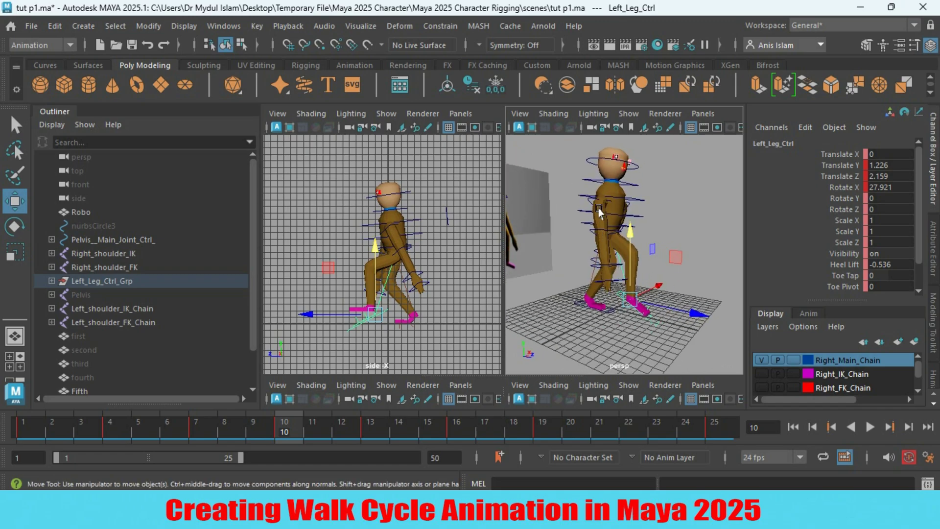
left_click_drag(649, 222, 682, 237, "alt")
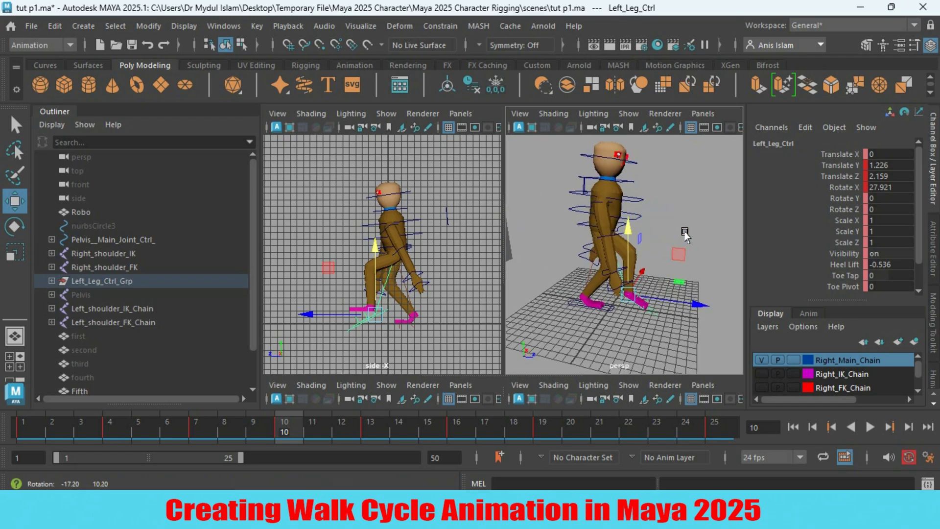
left_click(575, 226)
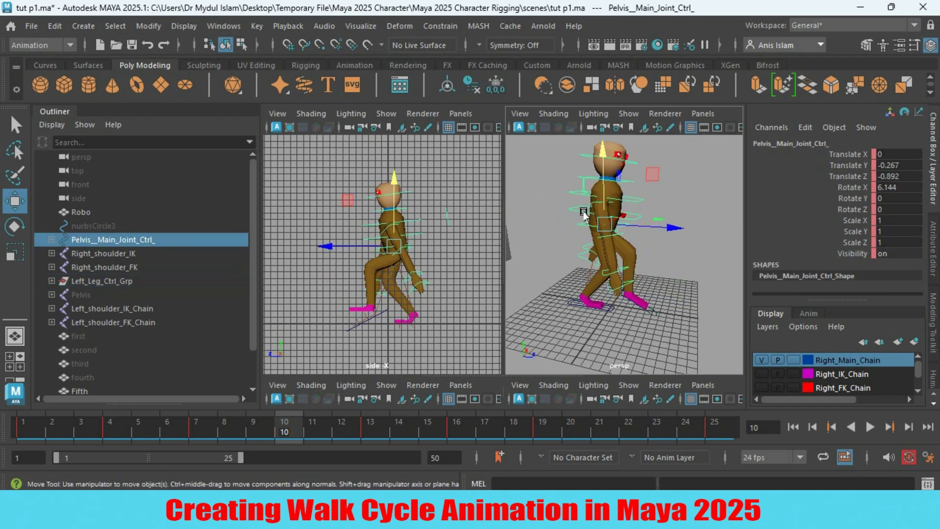
left_click_drag(602, 166, 595, 155)
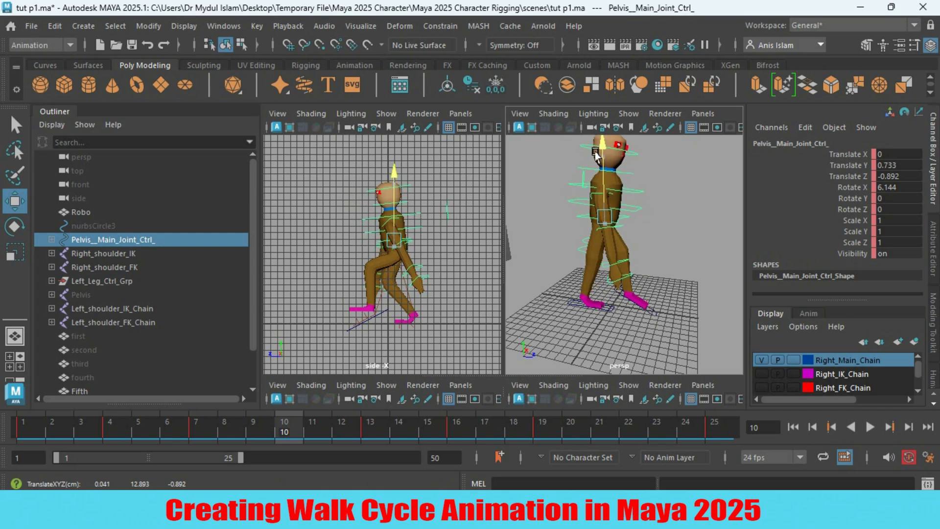
middle_click_drag(623, 199, 615, 232, "alt")
left_click_drag(616, 232, 551, 253, "alt")
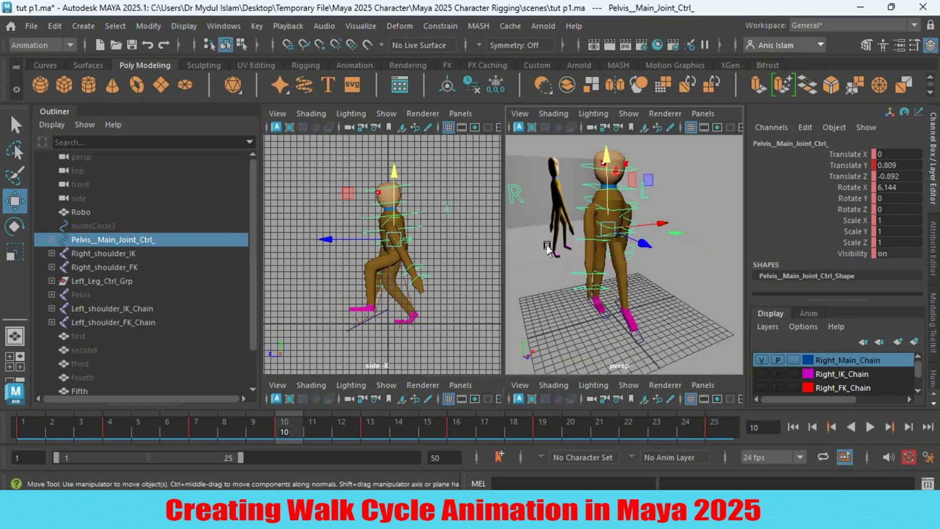
- Select the left leg control and compare the character's leg poses at frames 10 and 22
left_click_drag(575, 283, 659, 275, "alt")
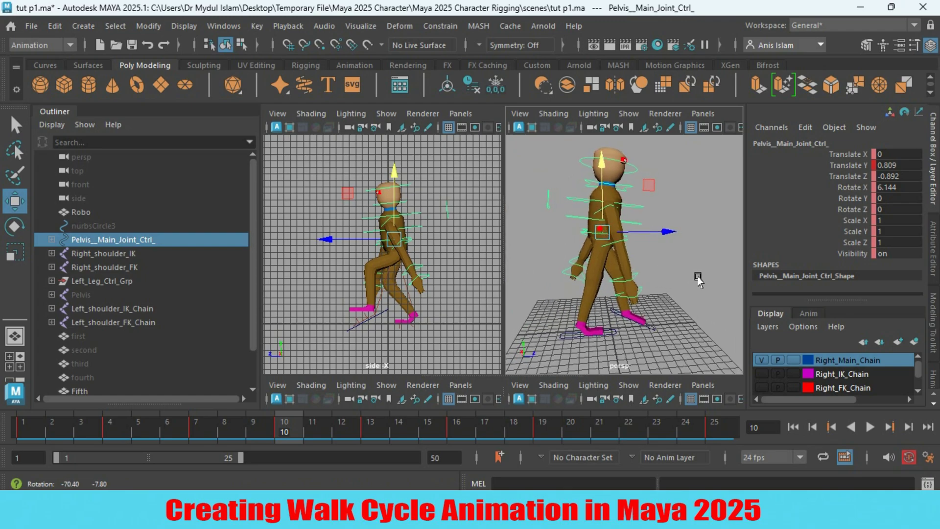
left_click_drag(697, 279, 689, 268, "alt")
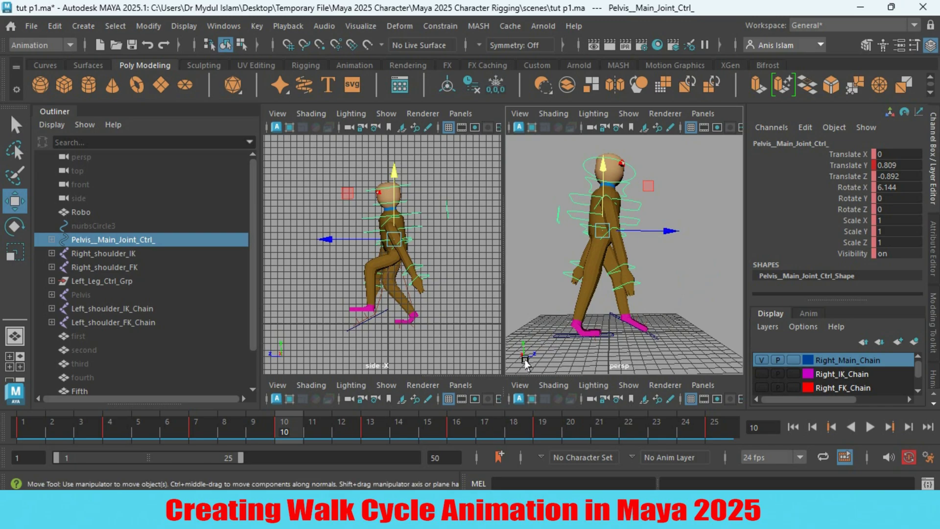
left_click(549, 337)
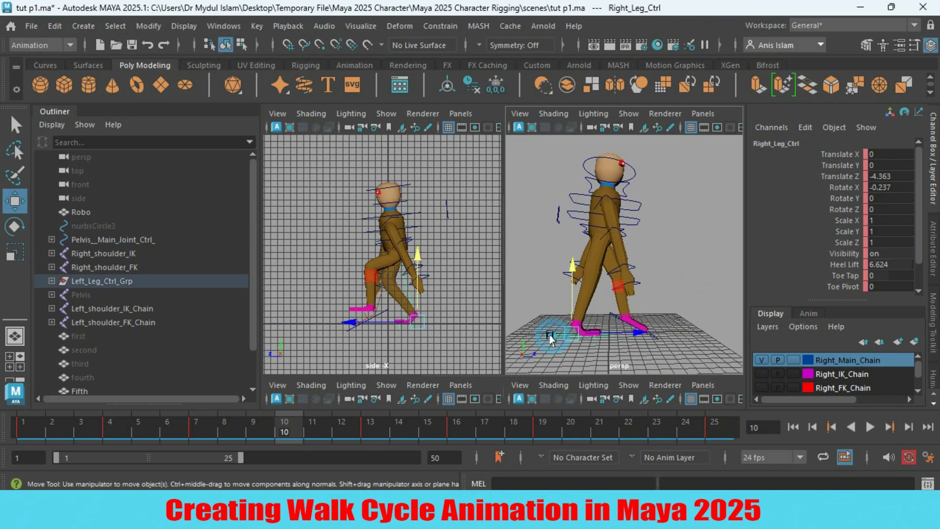
left_click_drag(647, 339, 611, 342, "alt")
left_click(612, 341)
left_click_drag(282, 425, 624, 413)
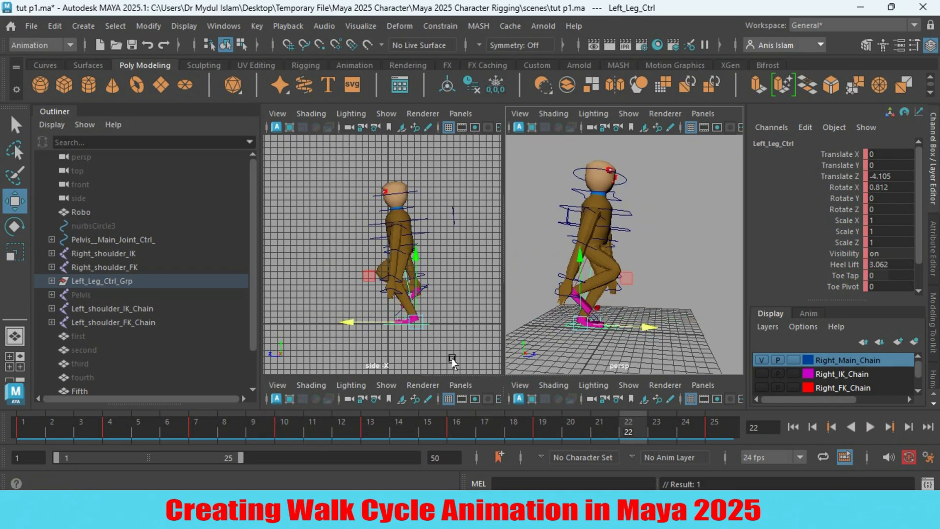
left_click_drag(574, 334, 523, 340, "alt")
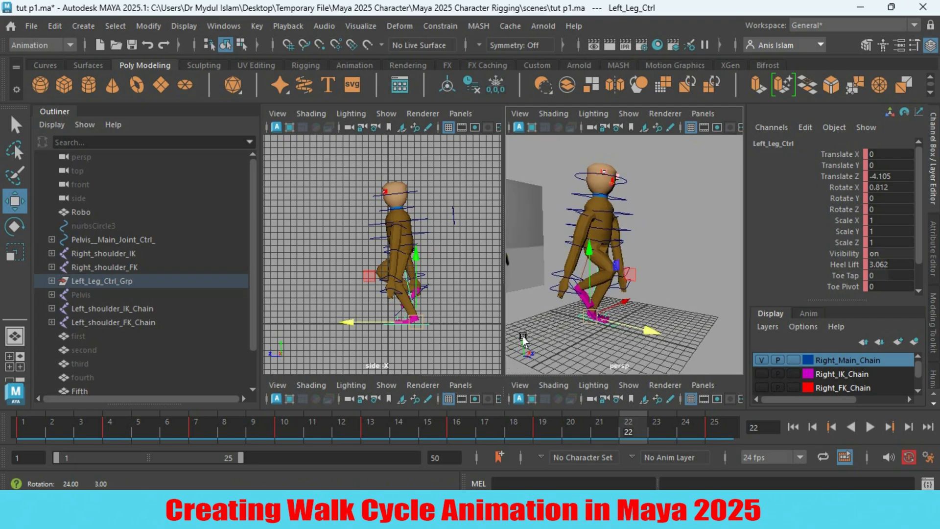
left_click_drag(629, 429, 275, 440)
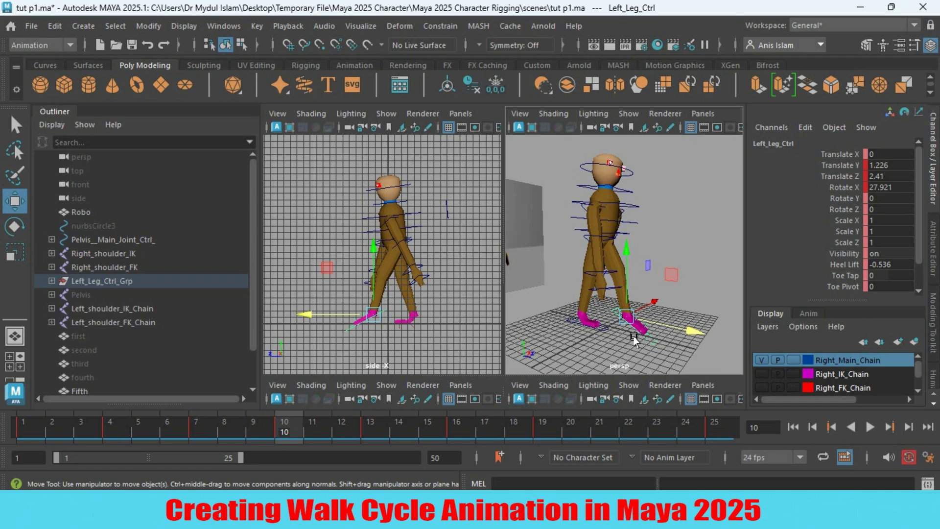
mouse_move(634, 339)
left_mouse_down("alt")
mouse_move(597, 338)
mouse_move(651, 338)
mouse_move(633, 339)
left_mouse_up("alt")
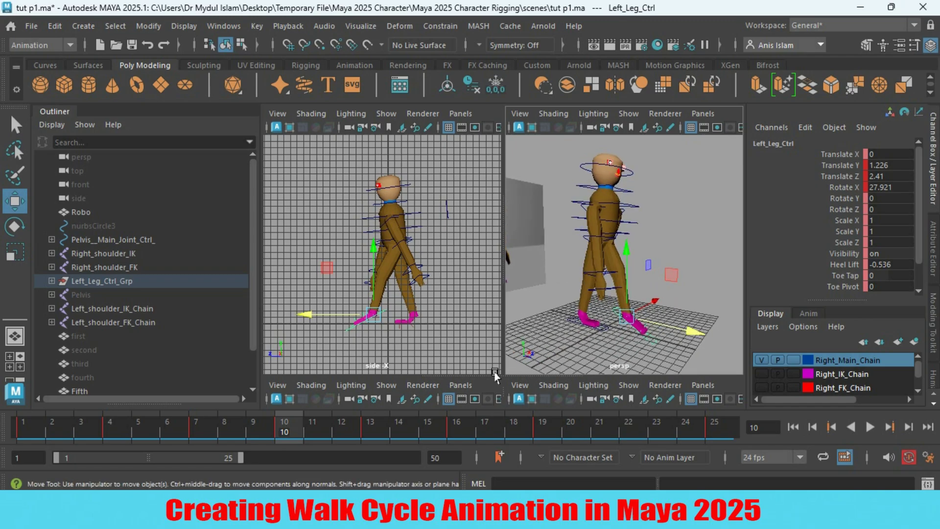
- Copy the left leg control's key at frame 10 and paste it onto the right leg control at frame 22
right_click(323, 424)
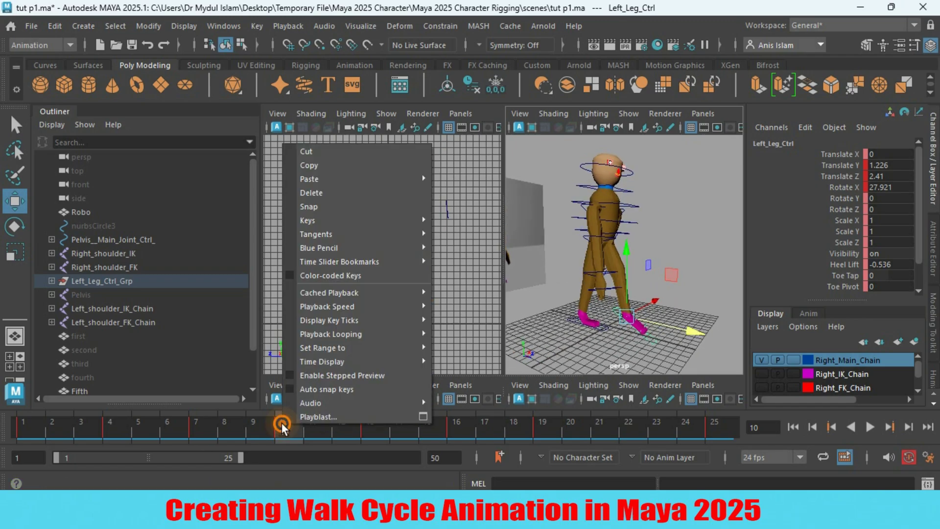
left_click(322, 166)
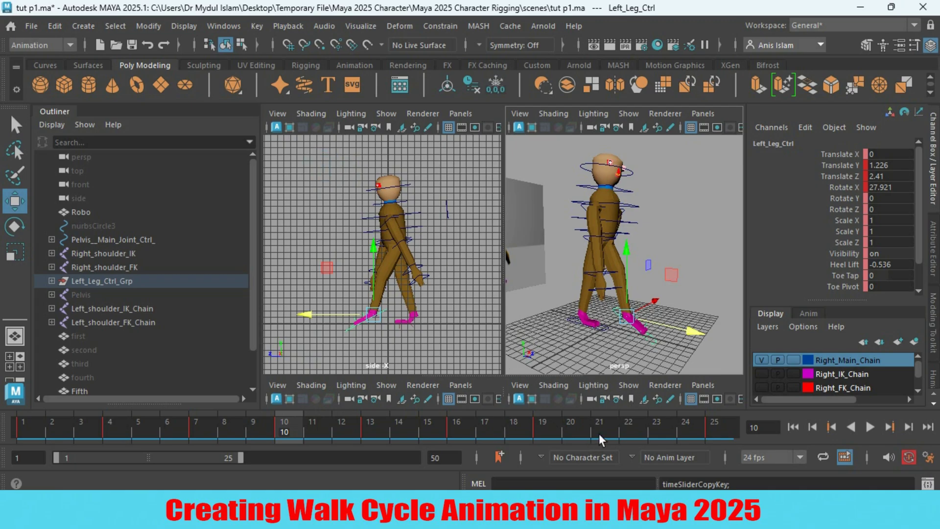
left_click(632, 427)
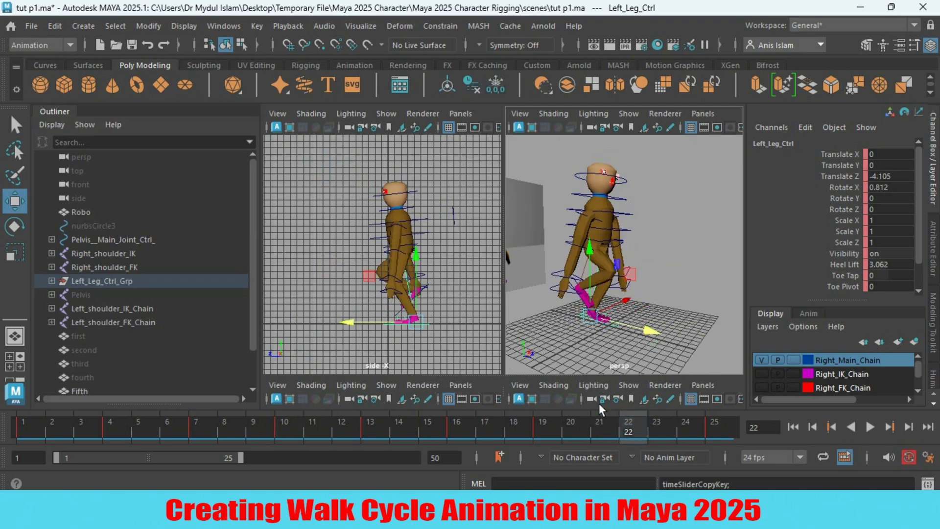
left_click_drag(566, 351, 672, 344, "alt")
scroll(671, 344, "up", 5)
key("q")
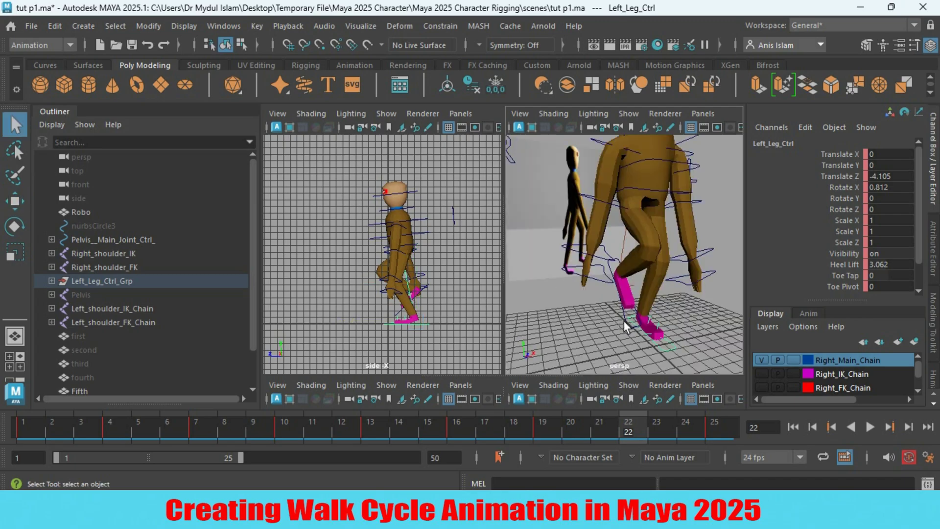
left_click(626, 325)
right_click_drag(577, 339, 527, 332, "alt")
left_click_drag(527, 332, 592, 360, "alt")
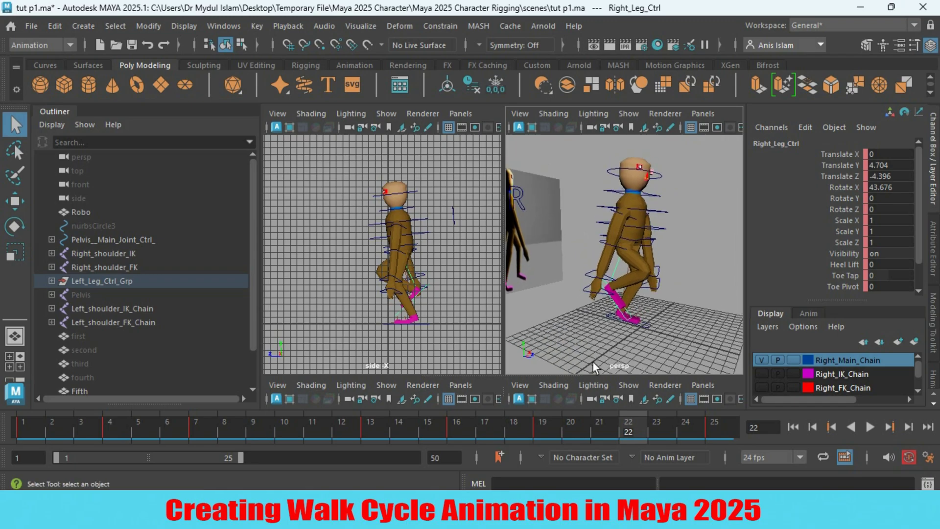
right_click(623, 427)
mouse_move(717, 189)
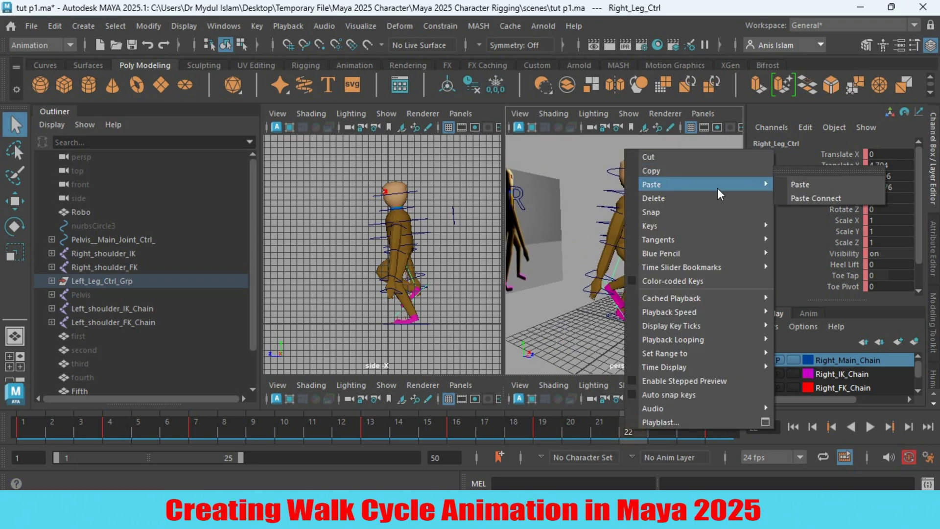
left_click(797, 183)
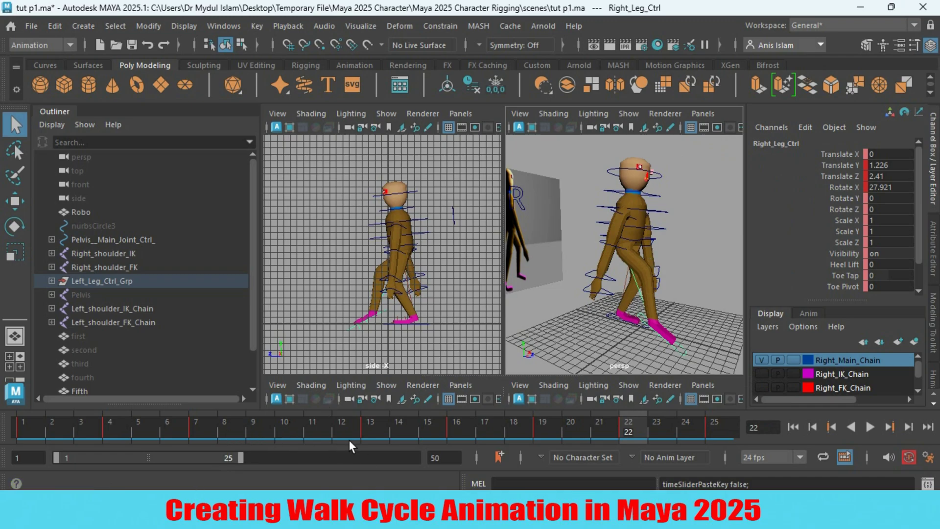
- Copy the right leg control's key at frame 10 and paste it onto the left leg control at frame 22
left_click(280, 429)
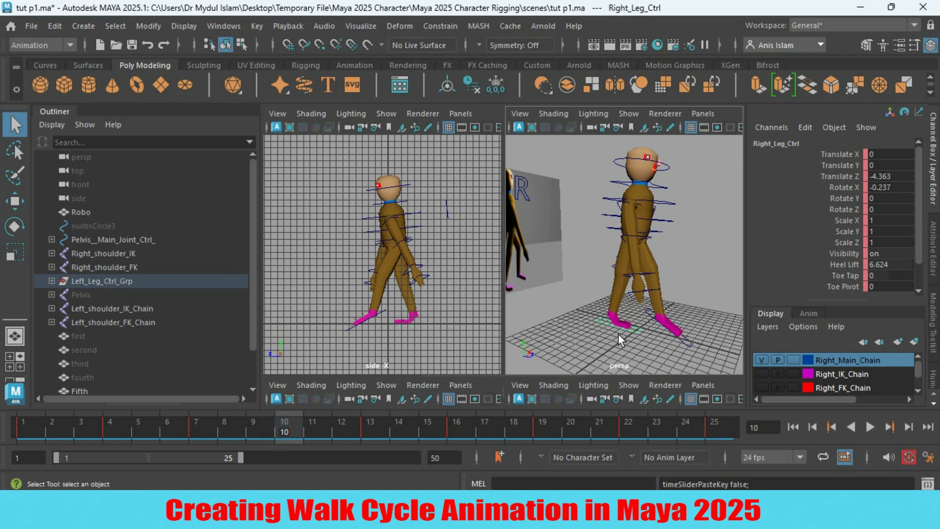
left_click_drag(609, 333, 591, 344, "alt")
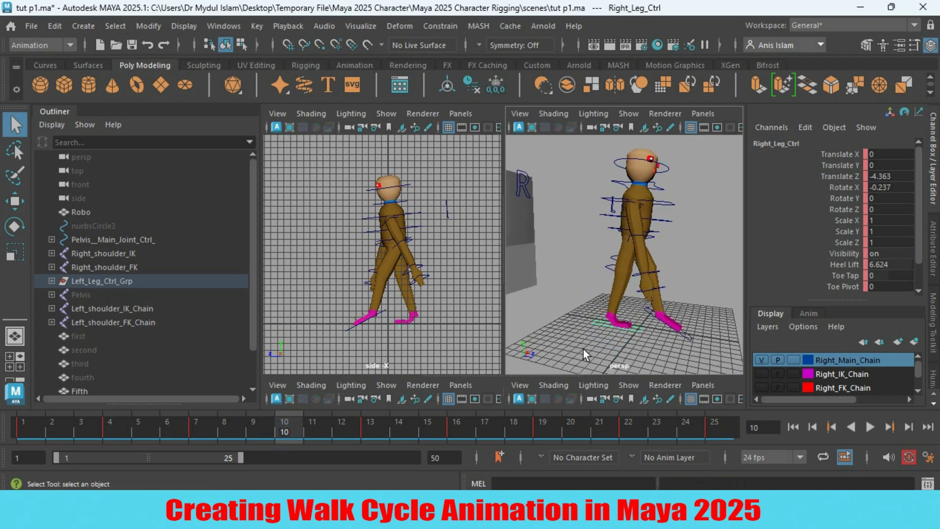
left_click_drag(597, 324, 590, 327, "alt")
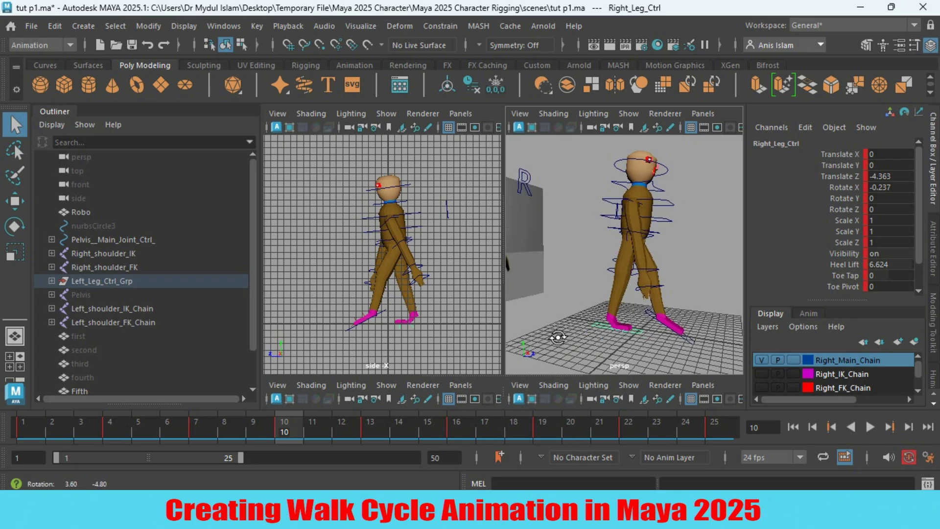
right_click(286, 429)
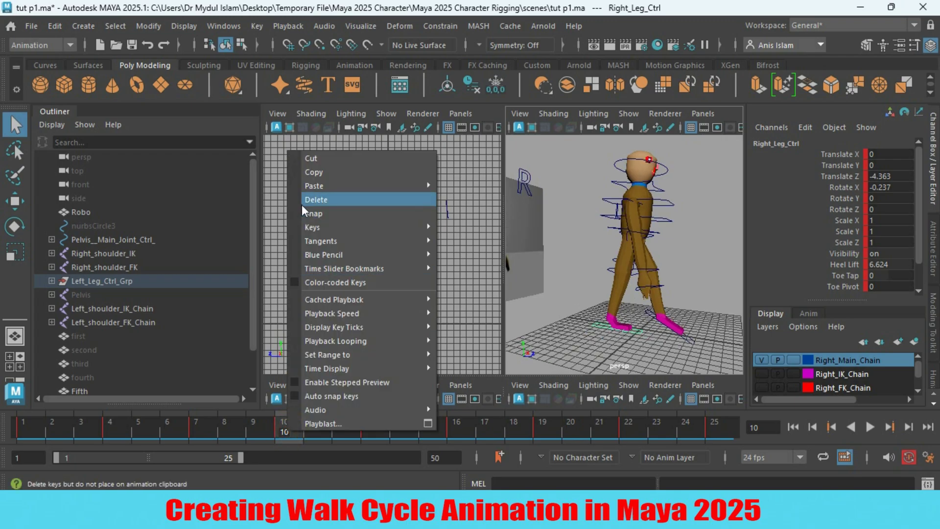
left_click(329, 173)
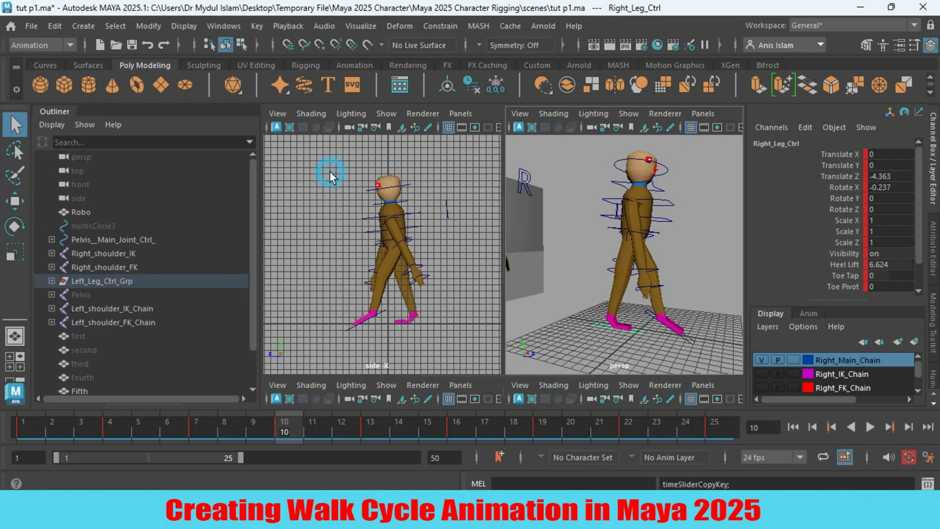
left_click(628, 427)
left_click_drag(601, 342, 482, 358, "alt")
left_click_drag(621, 330, 615, 354, "alt")
left_click(617, 335)
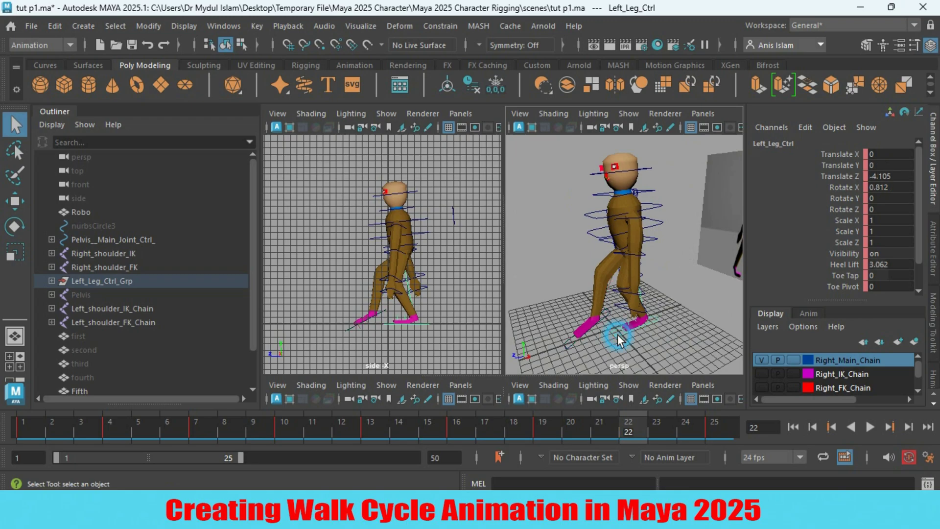
right_click(626, 424)
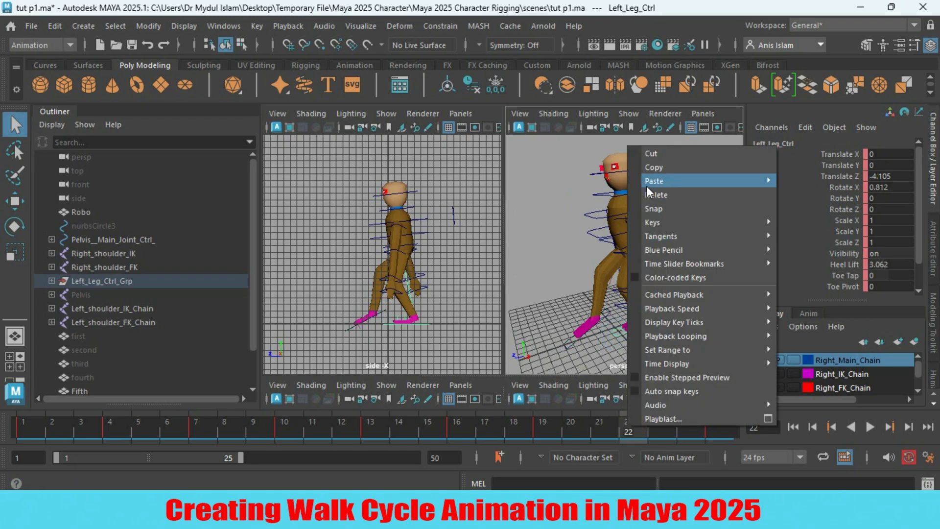
mouse_move(646, 183)
left_click(803, 181)
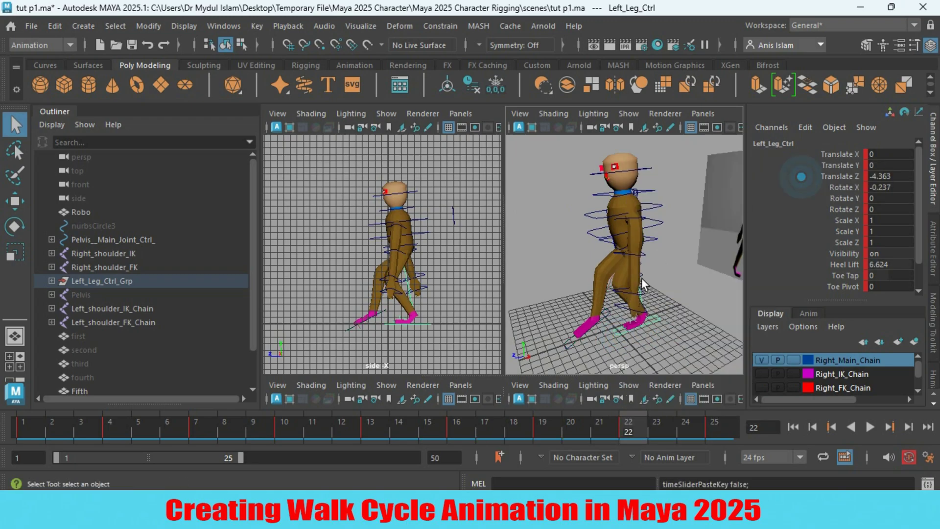
- Play back the walk cycle in the perspective view and again in a maximized side view to check the motion
left_click_drag(592, 320, 752, 312, "alt")
scroll(650, 318, "down", 5)
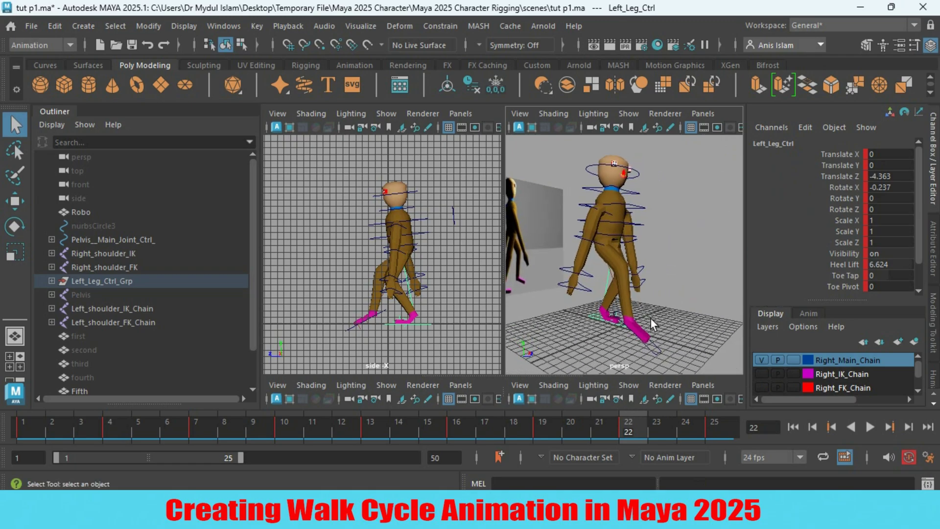
left_click(865, 424)
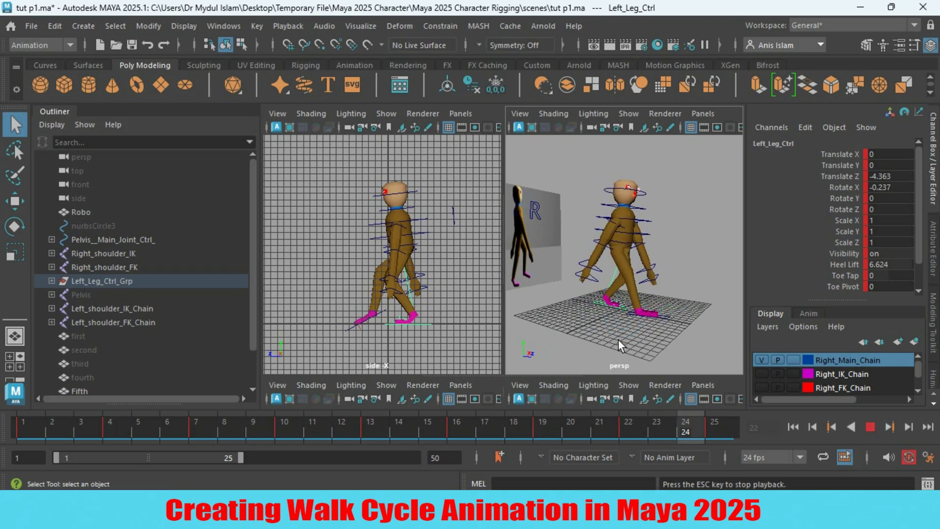
left_click(870, 425)
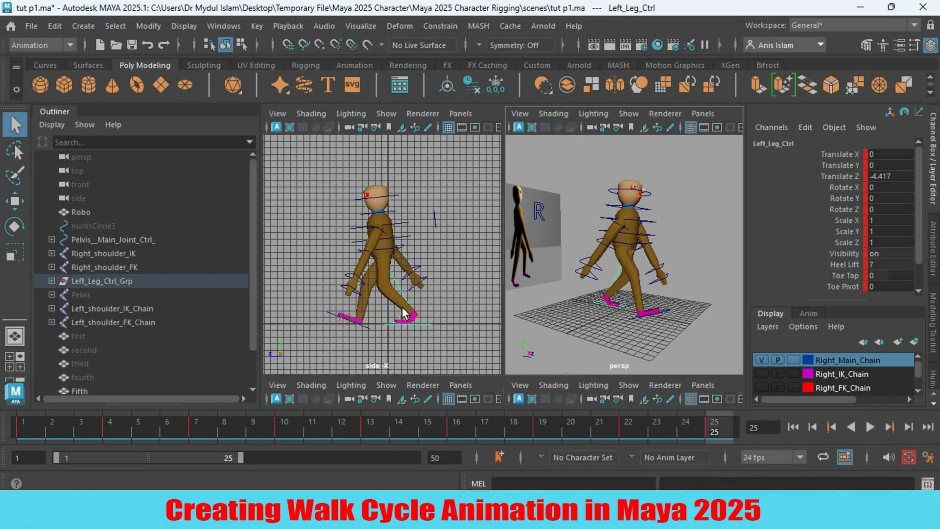
key("space")
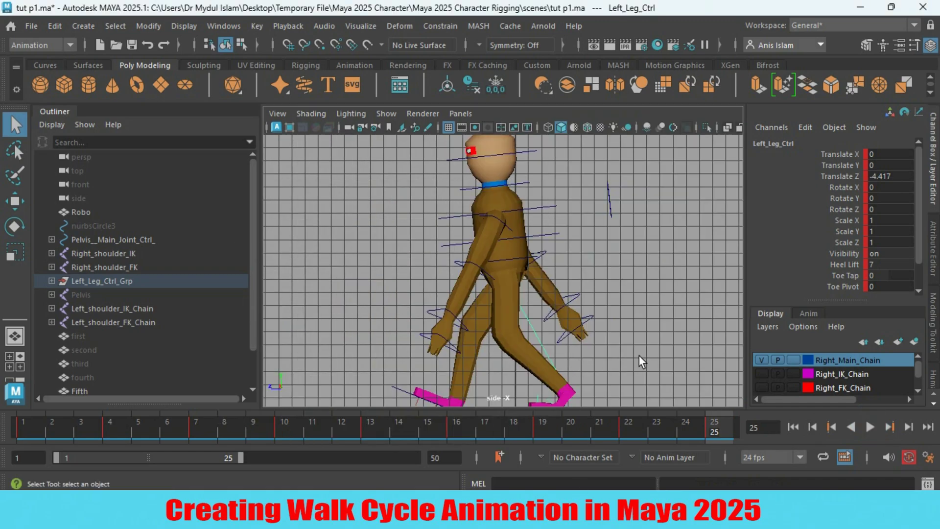
scroll(638, 354, "down", 5)
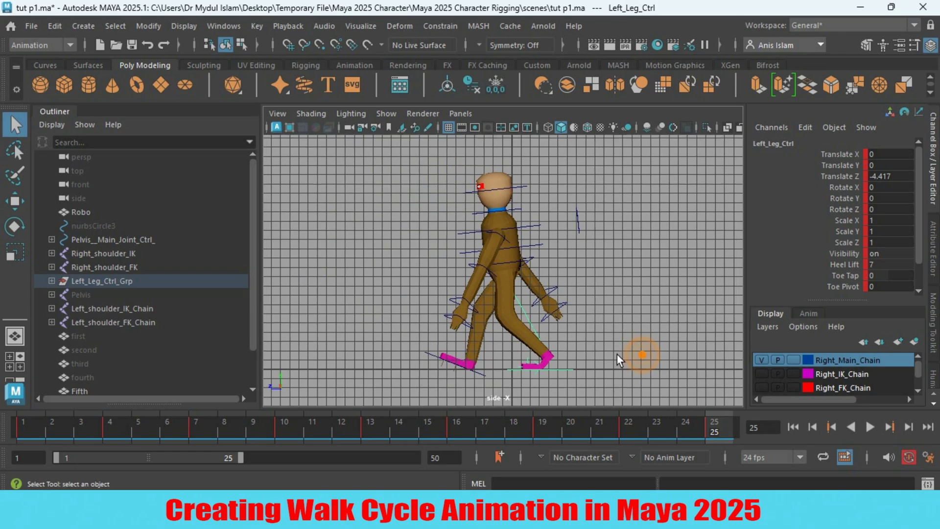
left_click(869, 426)
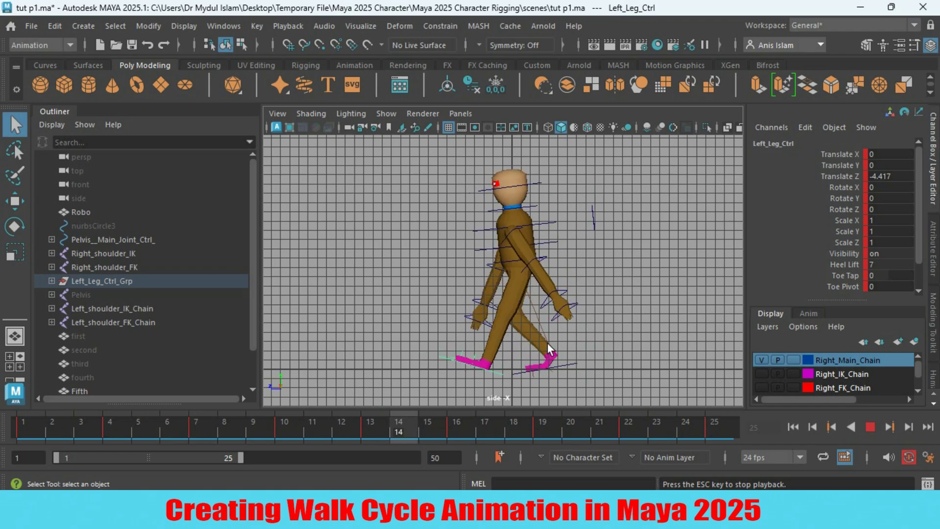
left_click(865, 426)
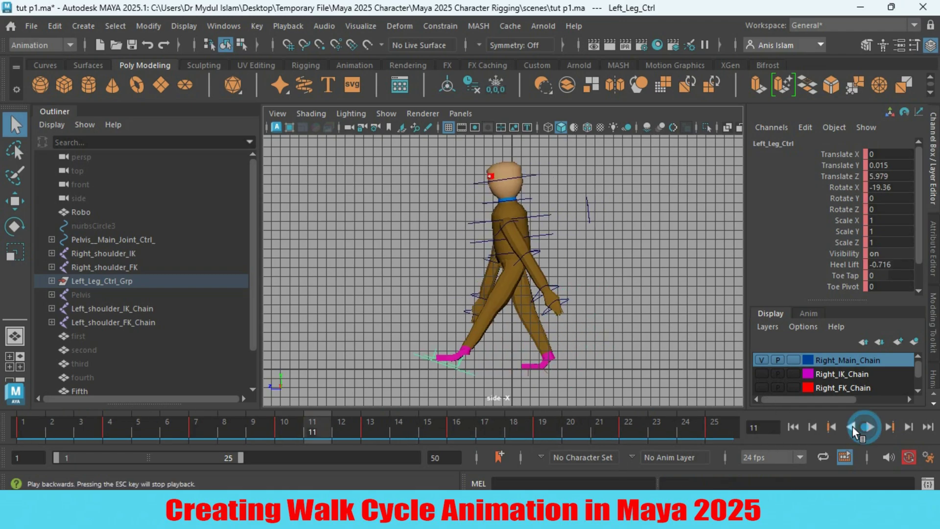
- Set the playback speed to Real-time and play the walk cycle
right_click(404, 431)
mouse_move(469, 306)
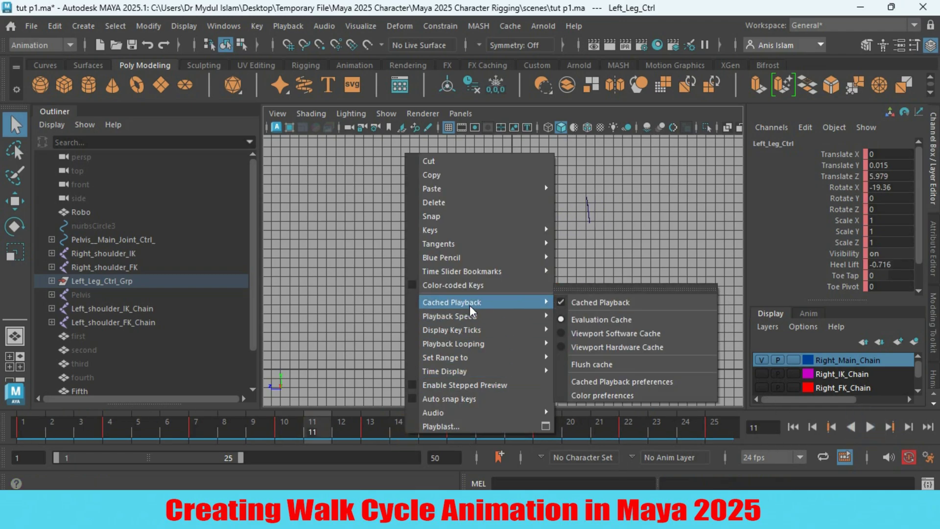
mouse_move(497, 315)
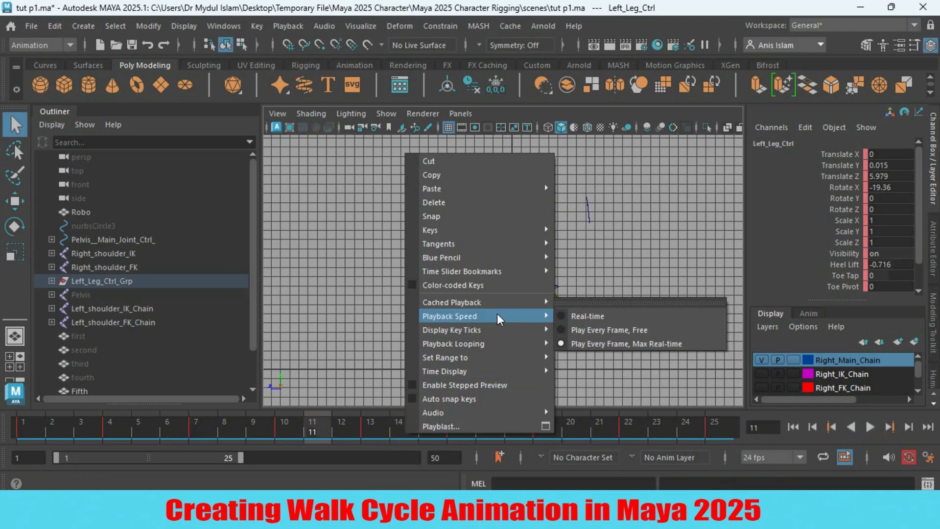
left_click(560, 315)
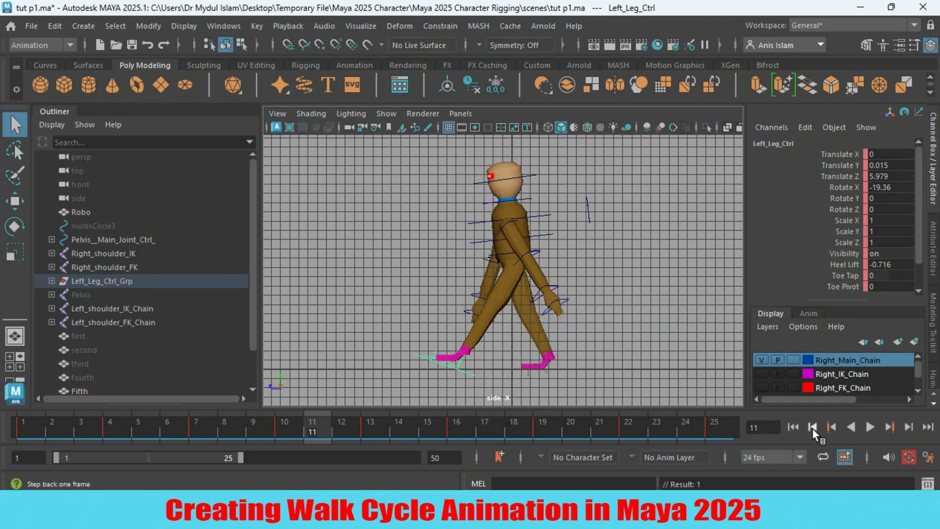
left_click(866, 425)
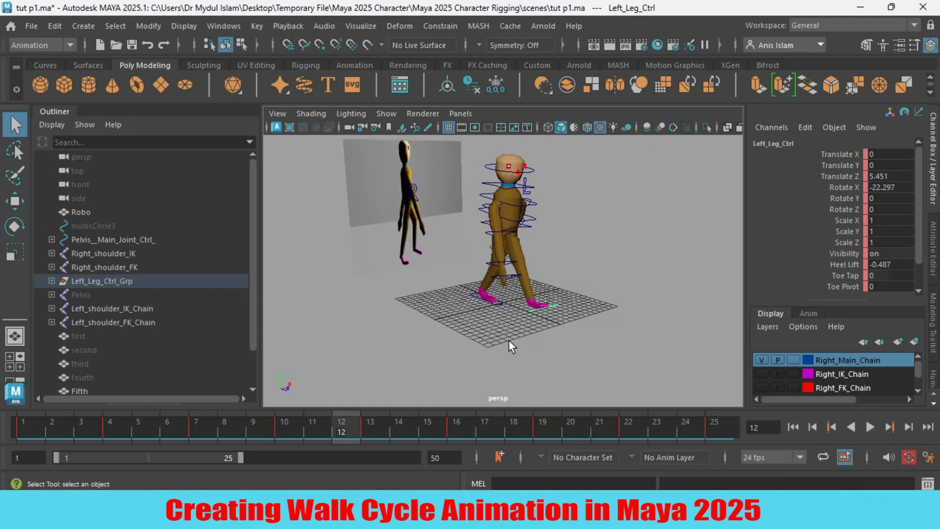
- Select all of the character's animation control curves, including the leg, wrist, upper-body and main pelvis controls
left_click_drag(509, 341, 546, 361, "alt")
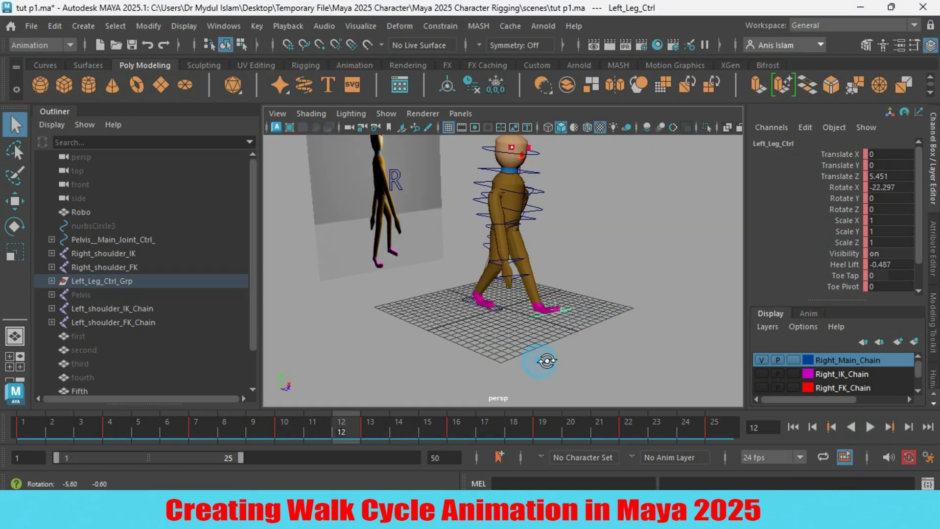
left_click(463, 299)
left_click(515, 272)
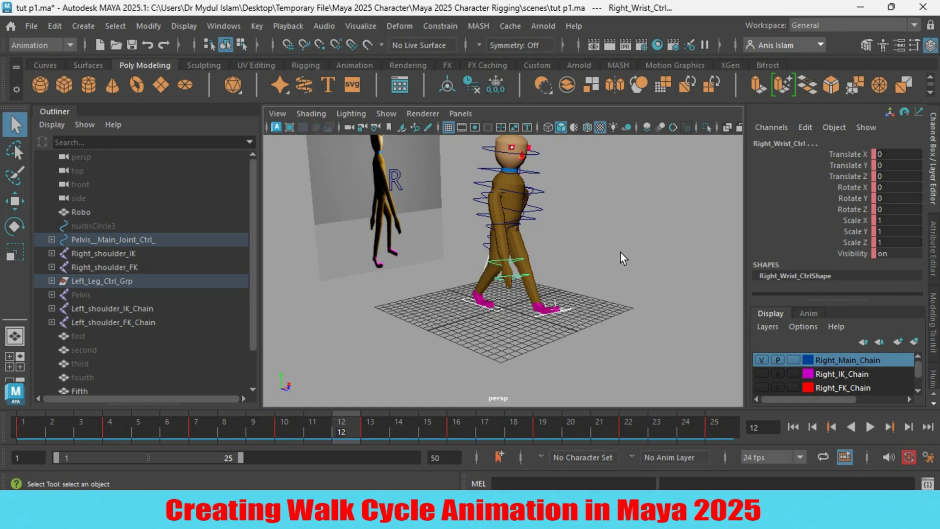
left_click_drag(618, 251, 558, 249, "alt")
left_click(558, 249)
left_click(526, 206)
mouse_move(526, 205)
left_mouse_down("alt")
mouse_move(509, 210)
mouse_move(519, 207)
left_mouse_up("alt")
left_click(519, 206)
left_click(482, 254)
left_click_drag(595, 280, 692, 299, "alt")
left_click(456, 270)
left_click(564, 298)
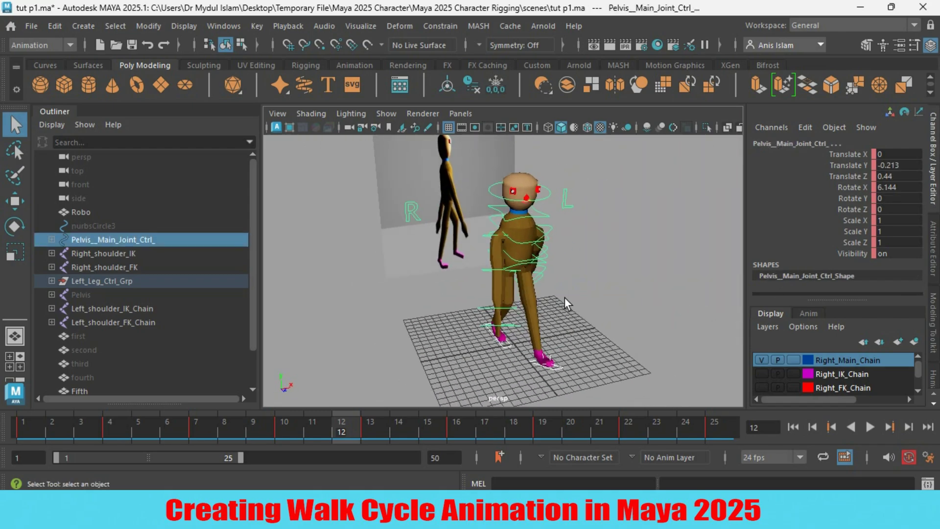
- Switch to the Animation workspace and apply spline tangents to all of the selected controls' keys from frame 1 to 25 in the Graph Editor
key("space")
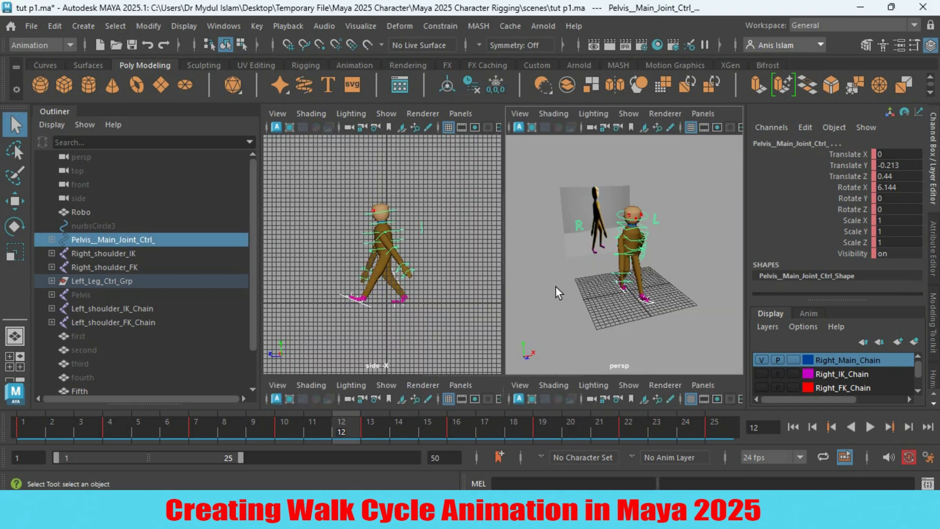
left_click(829, 19)
left_click(816, 170)
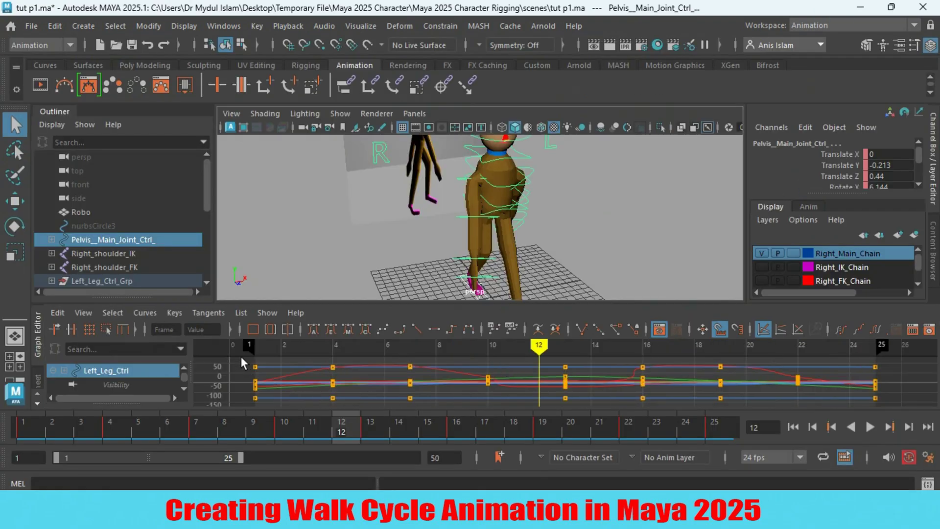
left_click_drag(241, 357, 895, 405)
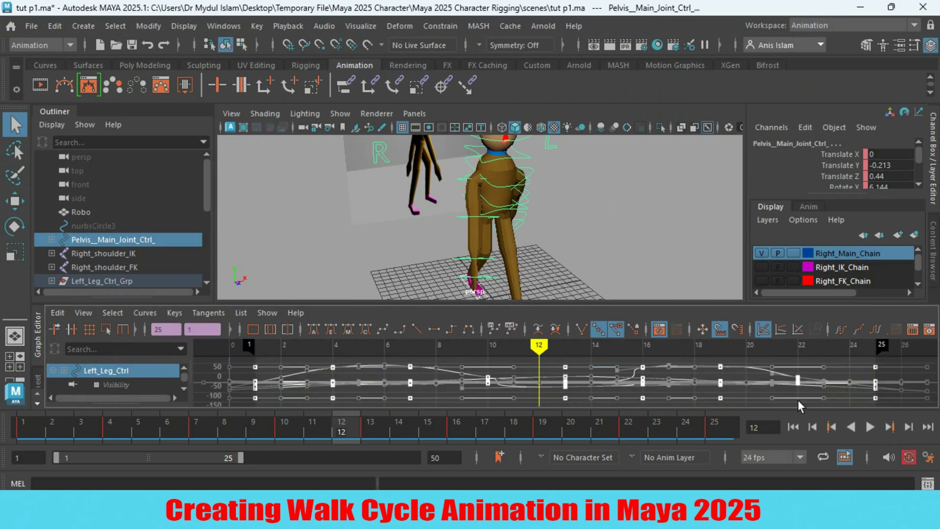
left_click(383, 328)
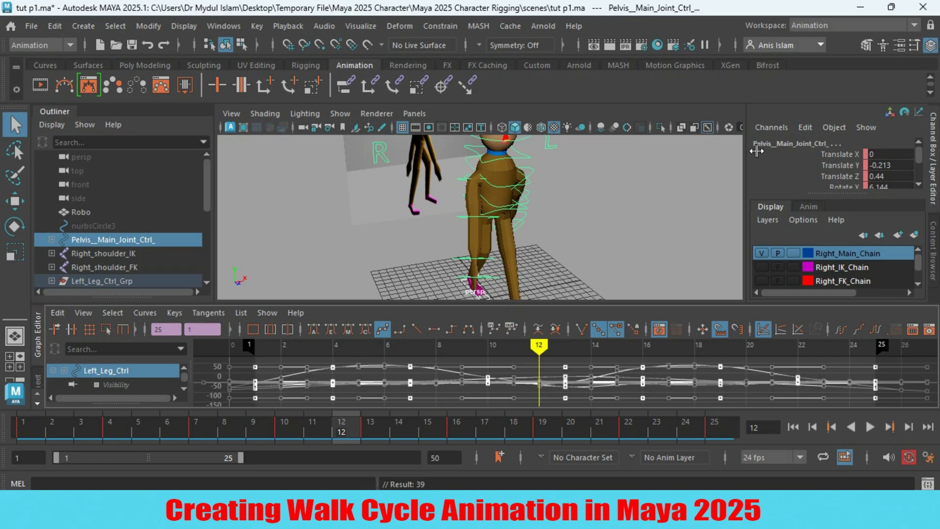
- Return to the General workspace and play the walk cycle in the perspective view
left_click(801, 31)
left_click(807, 36)
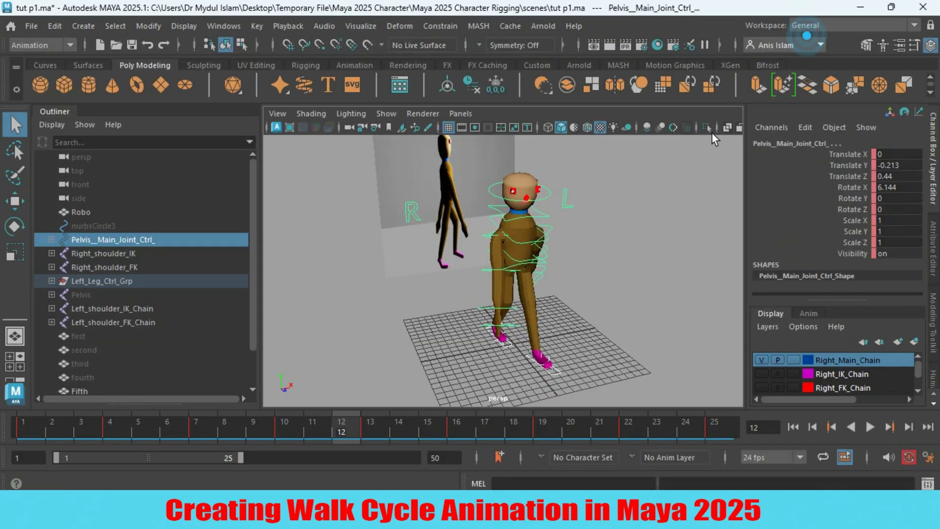
key("space")
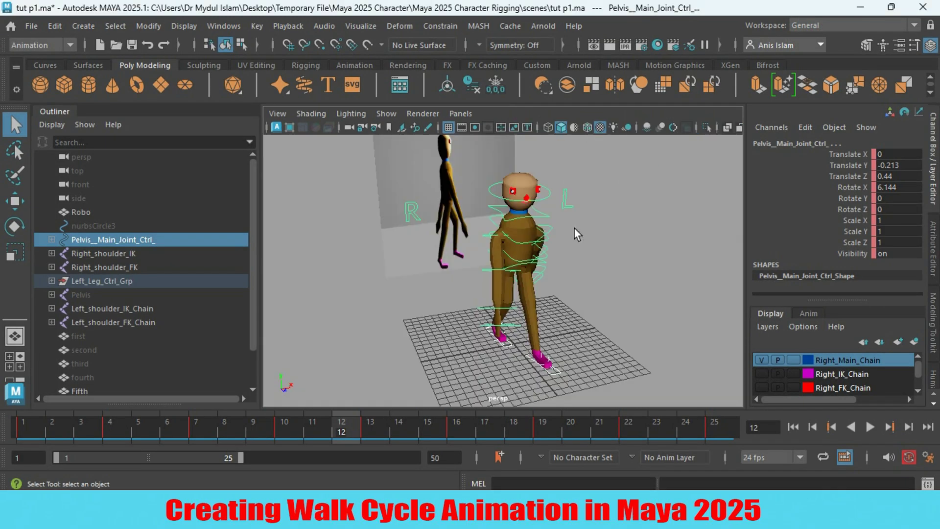
mouse_move(592, 280)
left_mouse_down("alt")
mouse_move(568, 288)
mouse_move(601, 278)
left_mouse_up("alt")
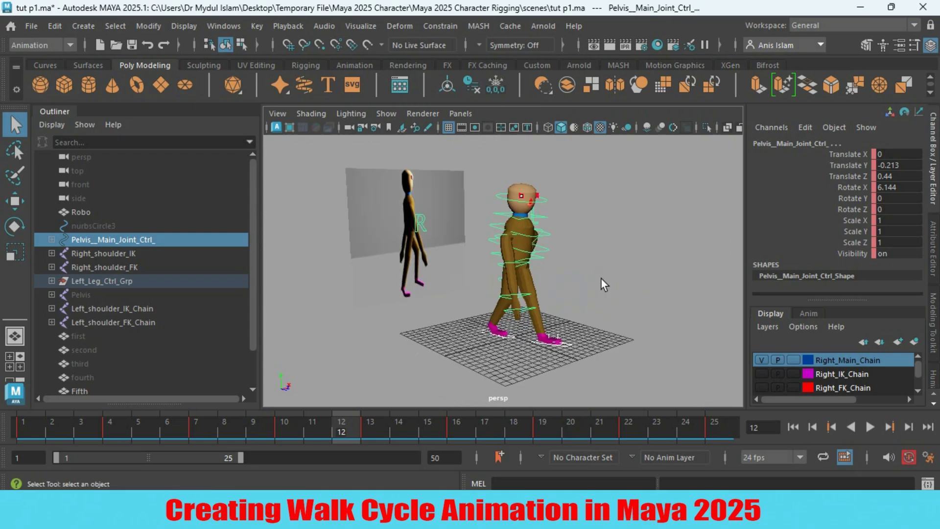
left_click(865, 427)
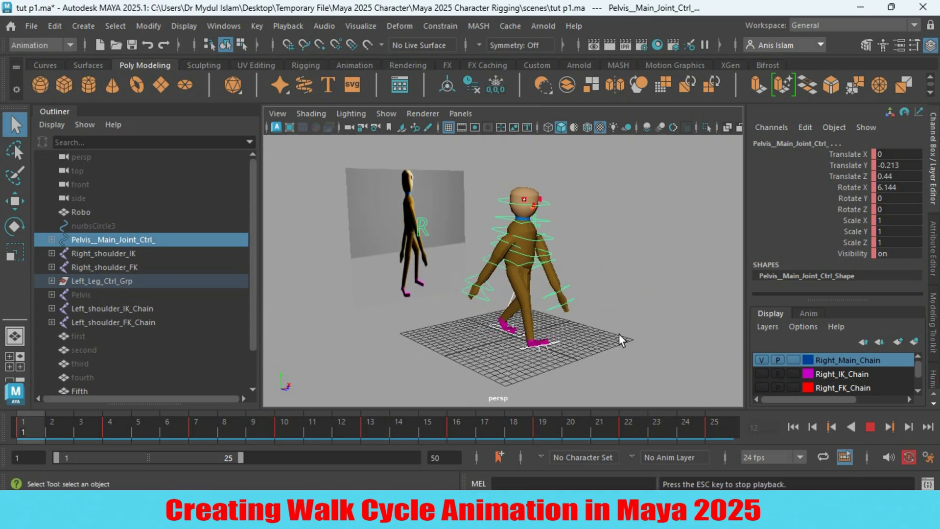
left_click_drag(523, 335, 537, 335, "alt")
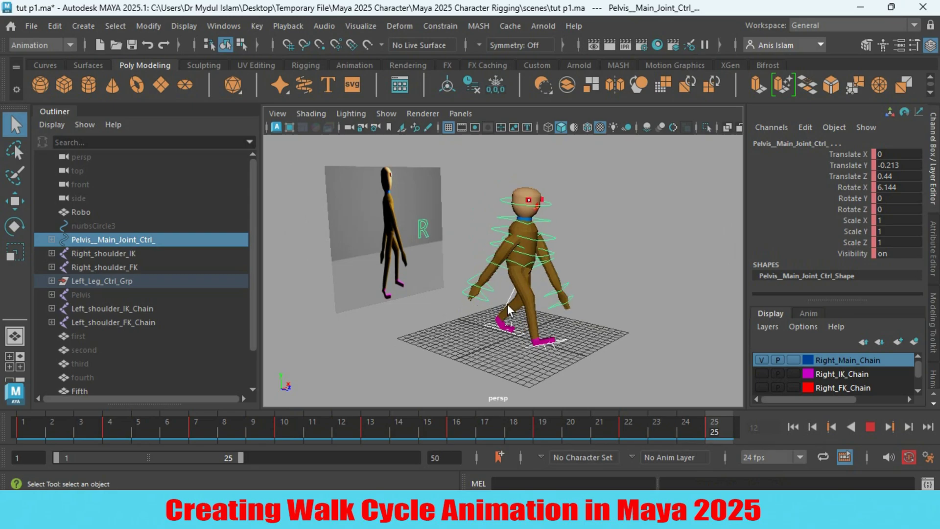
- Hide NURBS Curves in the perspective viewport so the character plays without its control curves
left_click(385, 113)
mouse_move(492, 169)
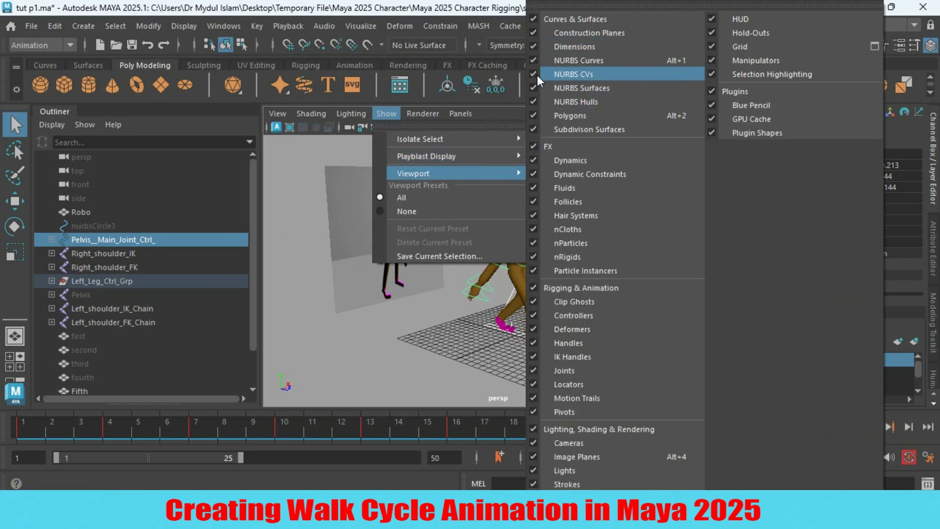
left_click(530, 60)
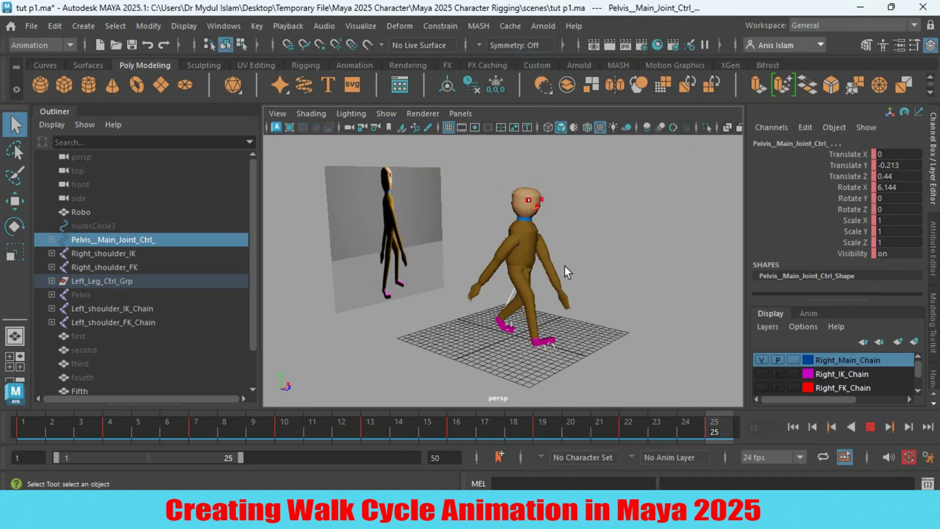